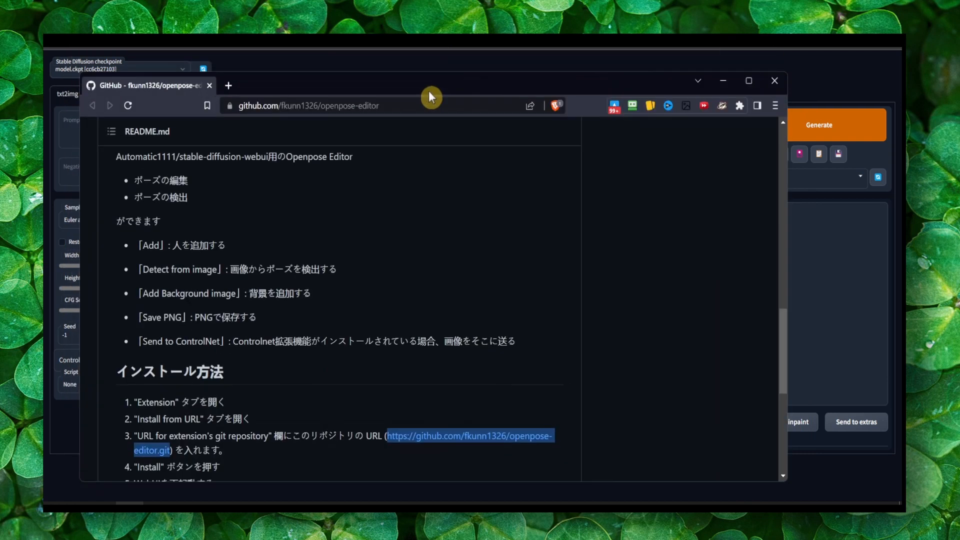
scroll(248, 201, "down", 4)
scroll(235, 215, "up", 5)
scroll(250, 250, "down", 6)
scroll(284, 307, "up", 6)
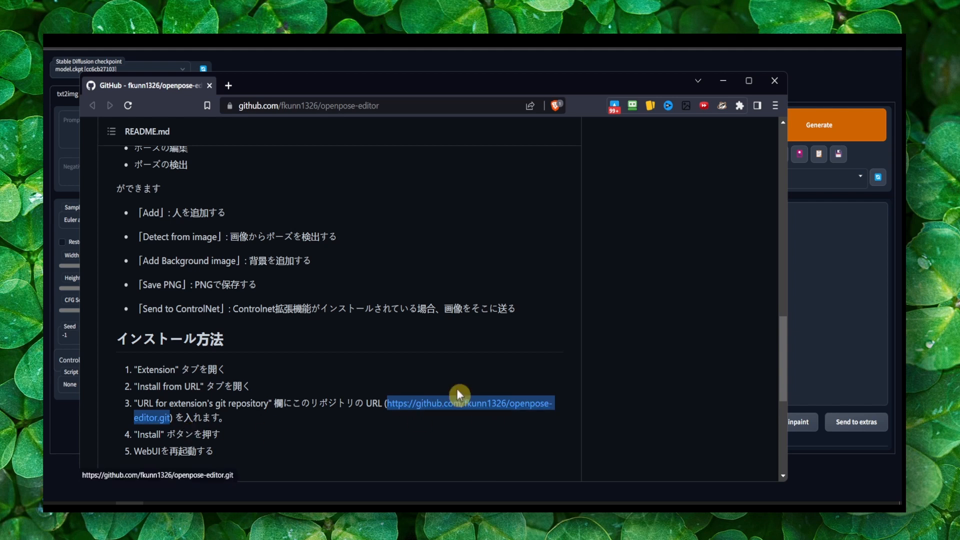
left_click(725, 84)
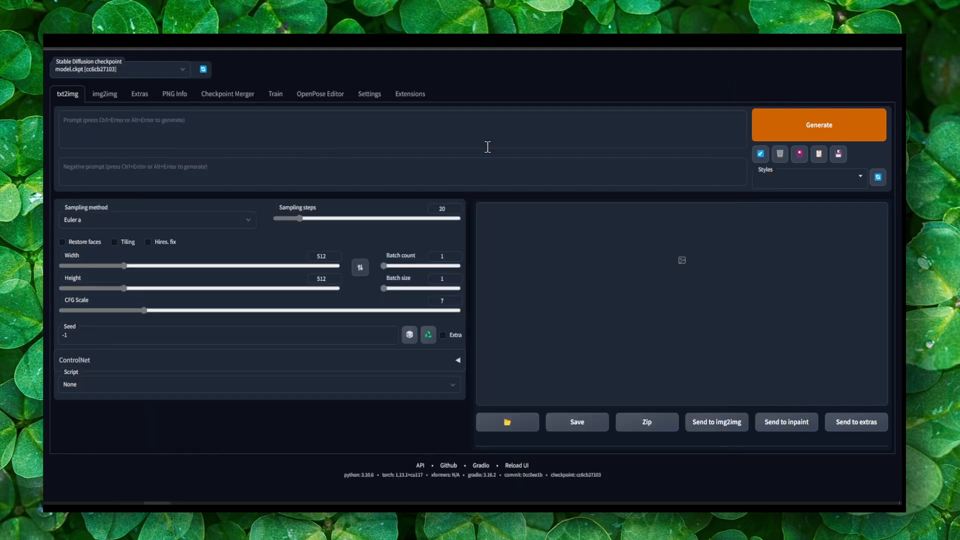
left_click(425, 98)
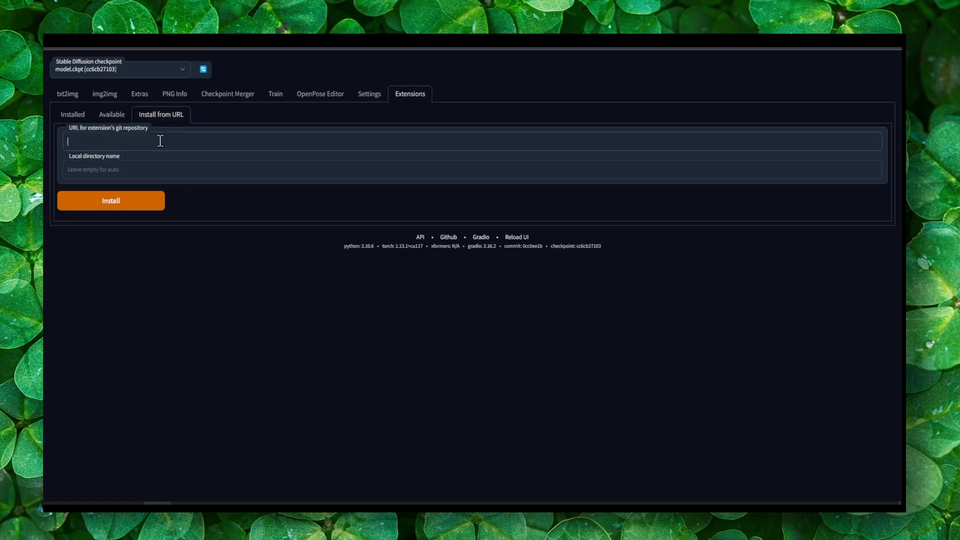
type("https://github.com/fkunn1326/openpose-editor.git")
left_click(146, 205)
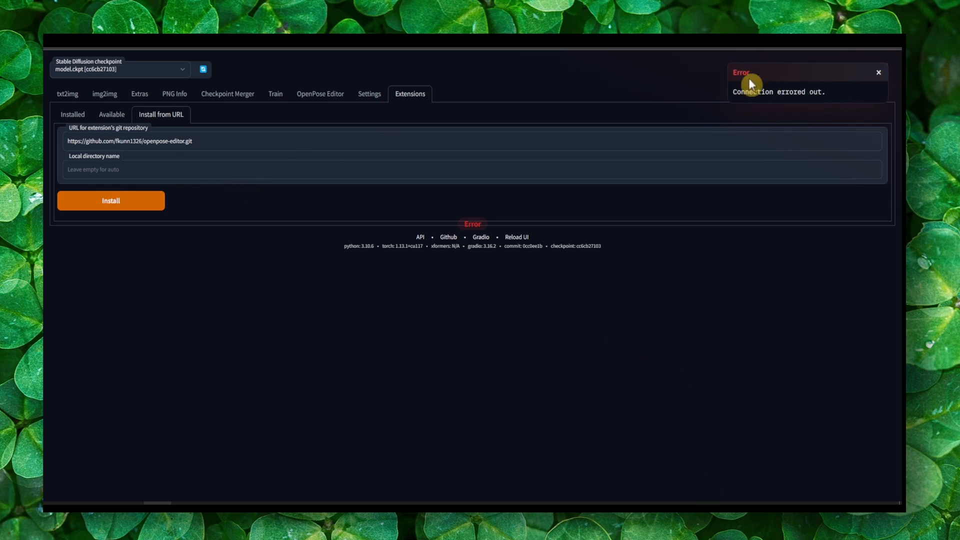
Dismiss the error message, apply the installed extensions and restart the UI
left_click(875, 73)
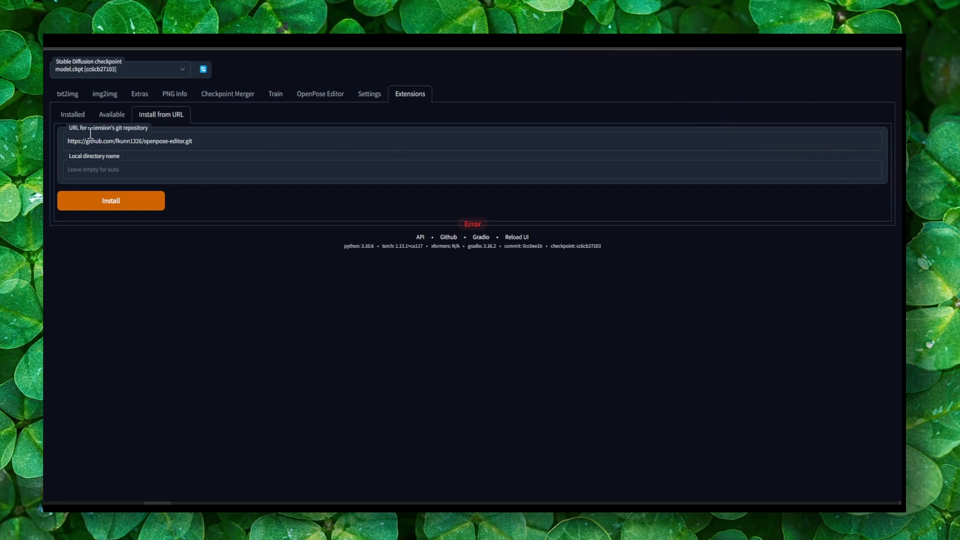
left_click(71, 117)
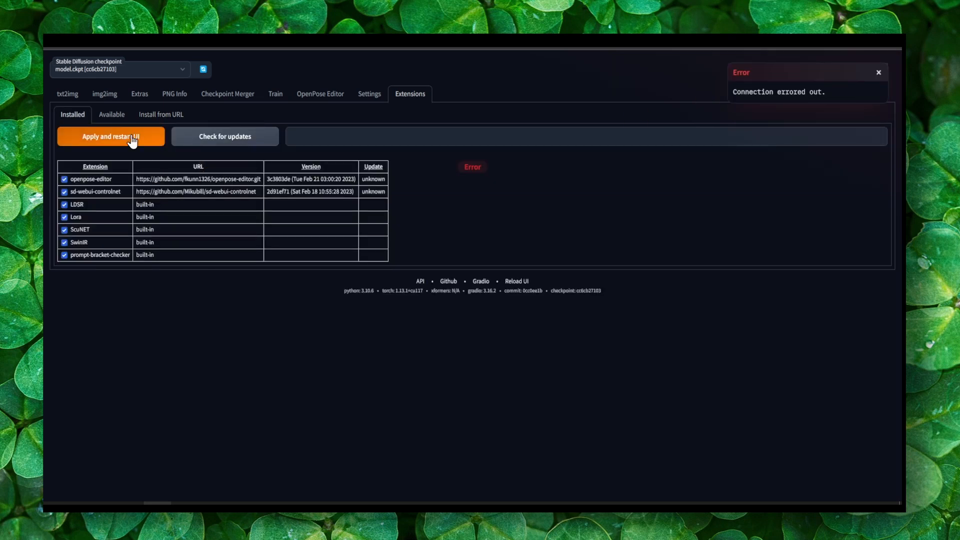
left_click(89, 144)
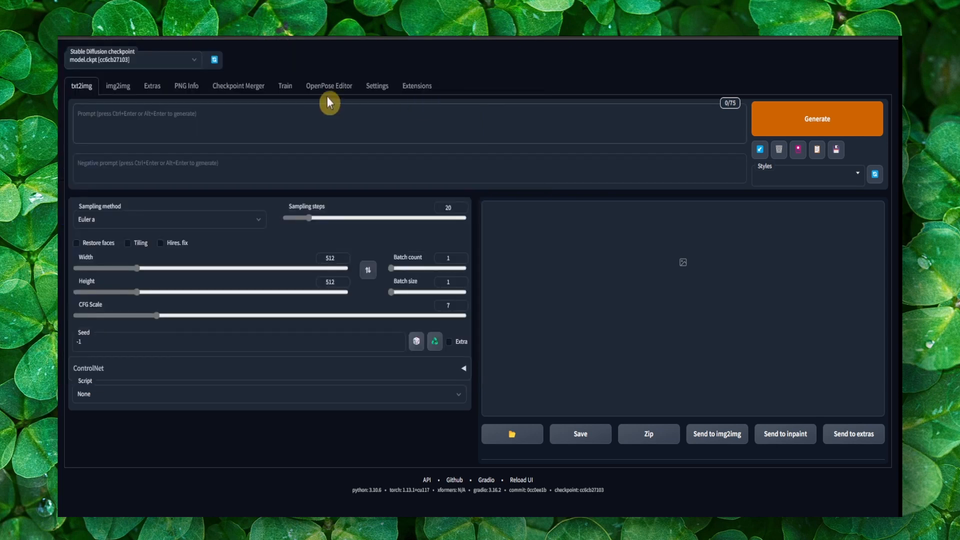
Pose the OpenPose Editor skeleton with both hands spread outward and the blue lower leg kicked up outward, and send it to ControlNet
left_click(335, 96)
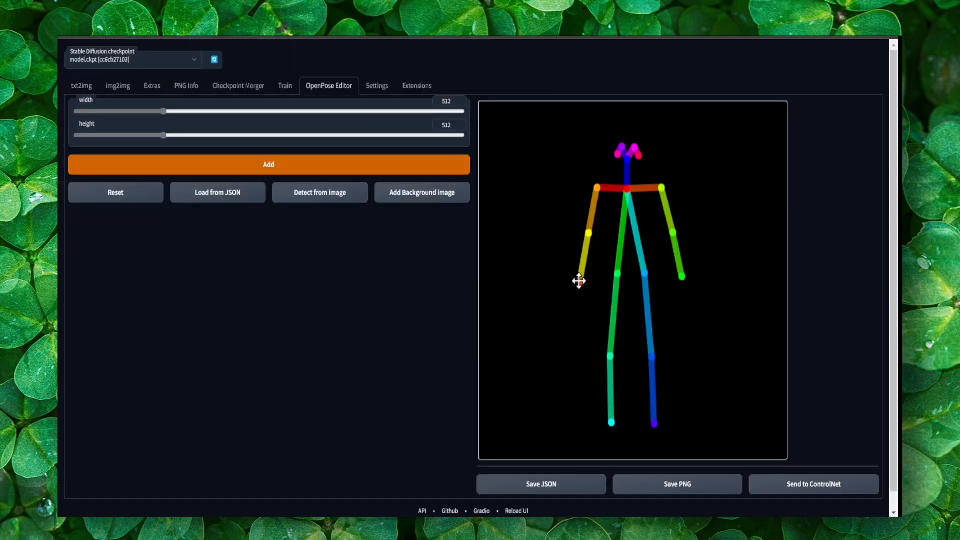
left_click_drag(579, 278, 548, 304)
left_click_drag(587, 232, 586, 266)
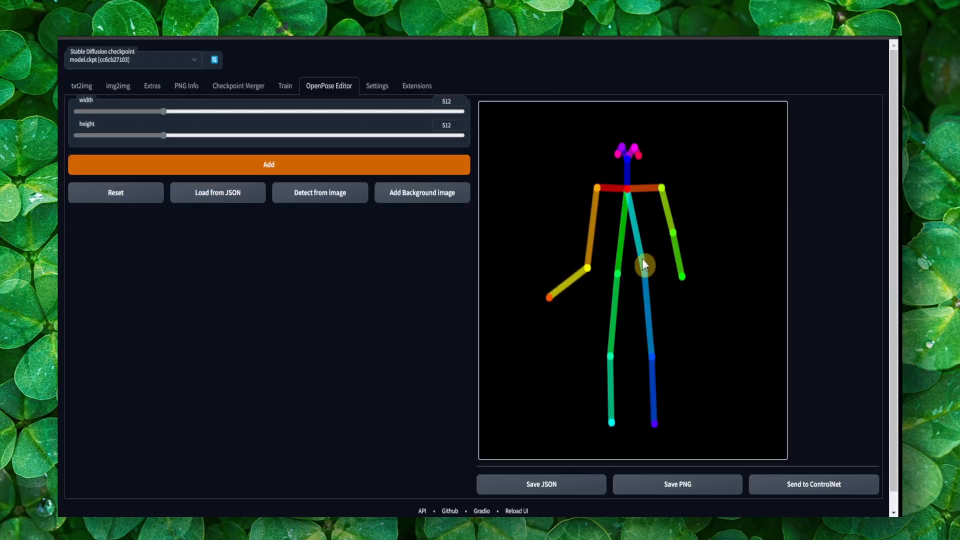
left_click_drag(681, 269, 730, 279)
mouse_move(673, 233)
left_mouse_down()
mouse_move(677, 243)
mouse_move(678, 227)
left_mouse_up()
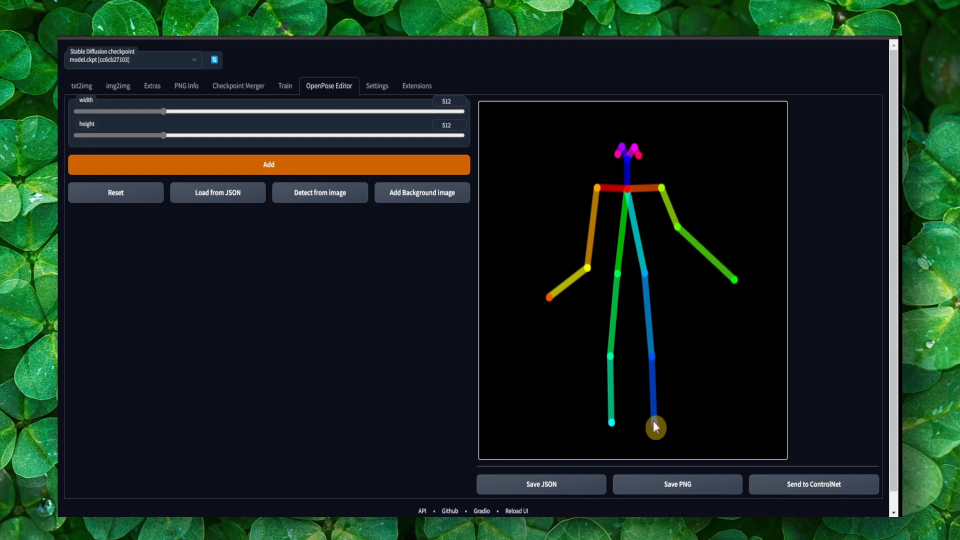
left_click_drag(655, 414, 683, 311)
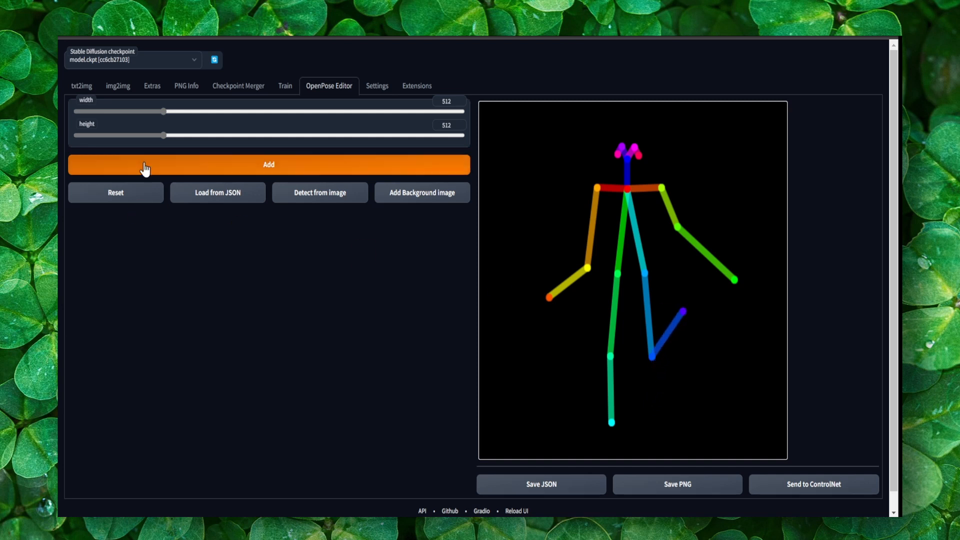
left_click(810, 485)
Enter the prompt "high resolution photography of a beautiful woman wearing a white dress, high resolution, colorful background, beautiful woman, beautiful, woman, hyper realistic, 50mm lens, cinematic lighting"
left_click(212, 118)
type("high resolution photography of a beautiful woman wearing a white dress, high resolution, colorful background, beautiful woman, beautiful, woman, hyper realistic, 50mm lens, cinematic lighting")
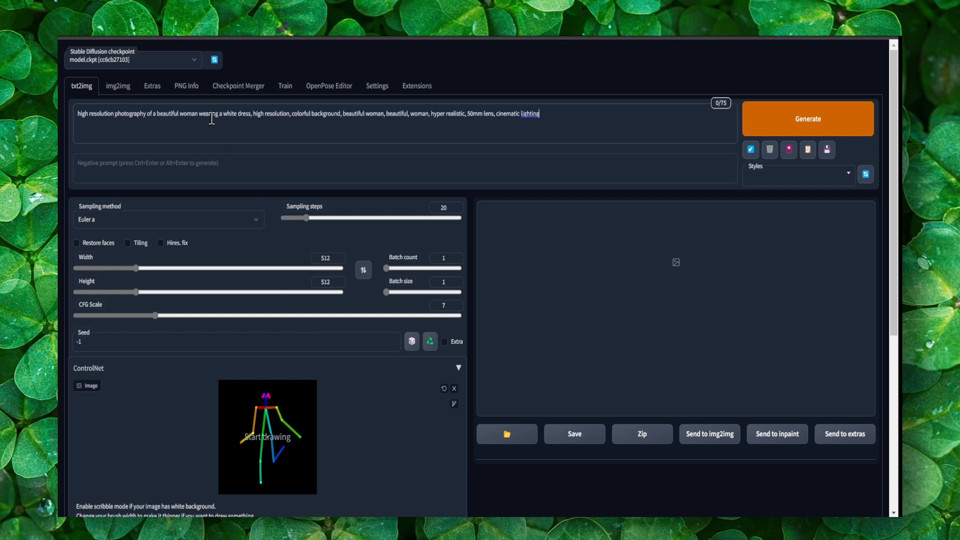
Enable ControlNet and choose the control_sd15_openpose model for the pose image
scroll(294, 205, "down", 6)
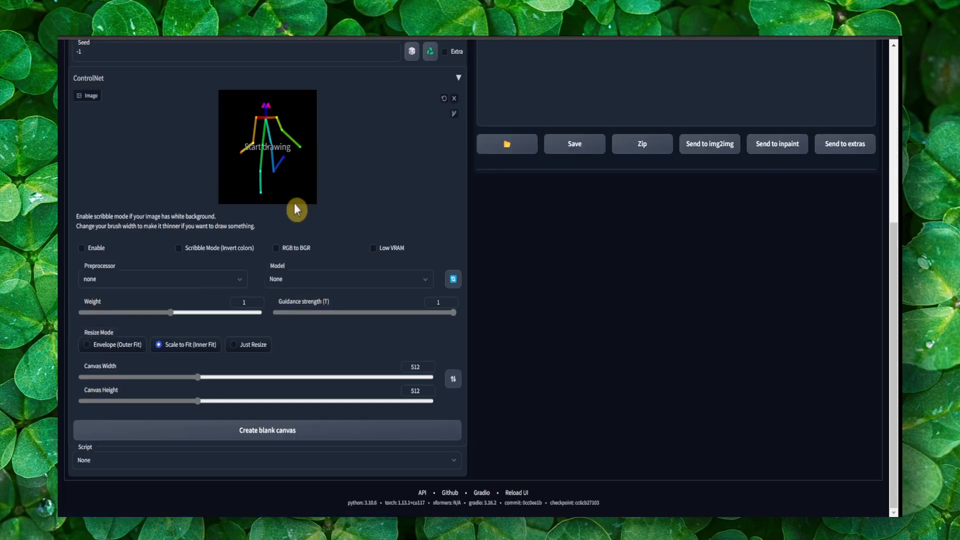
left_click(94, 247)
left_click(276, 280)
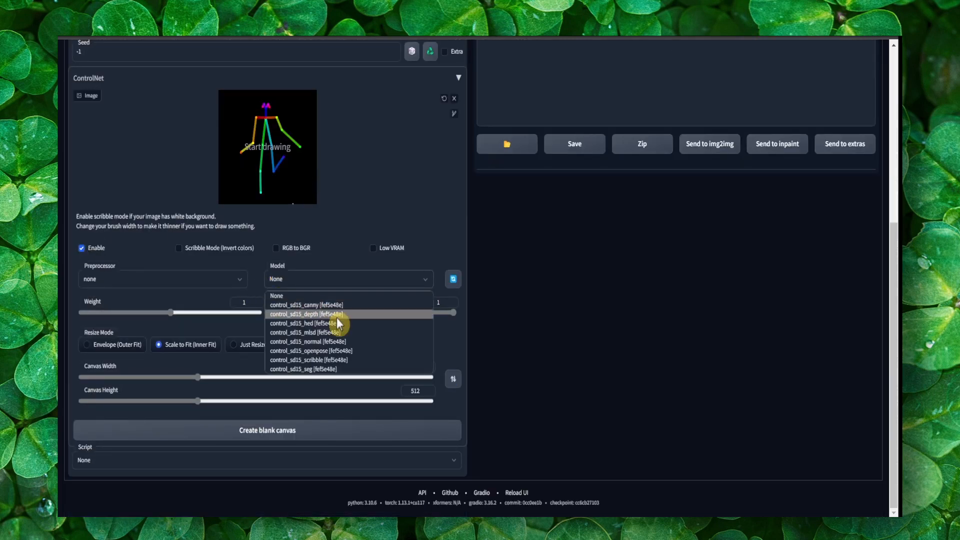
left_click(352, 352)
Try to generate the image with a width of 432 and a height of 440
scroll(358, 347, "up", 6)
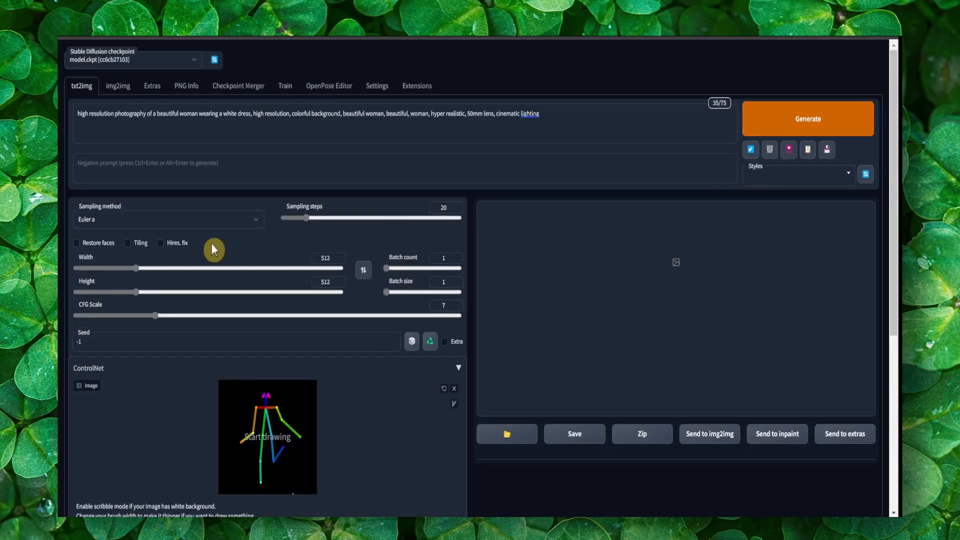
left_click_drag(137, 269, 126, 302)
left_click(766, 133)
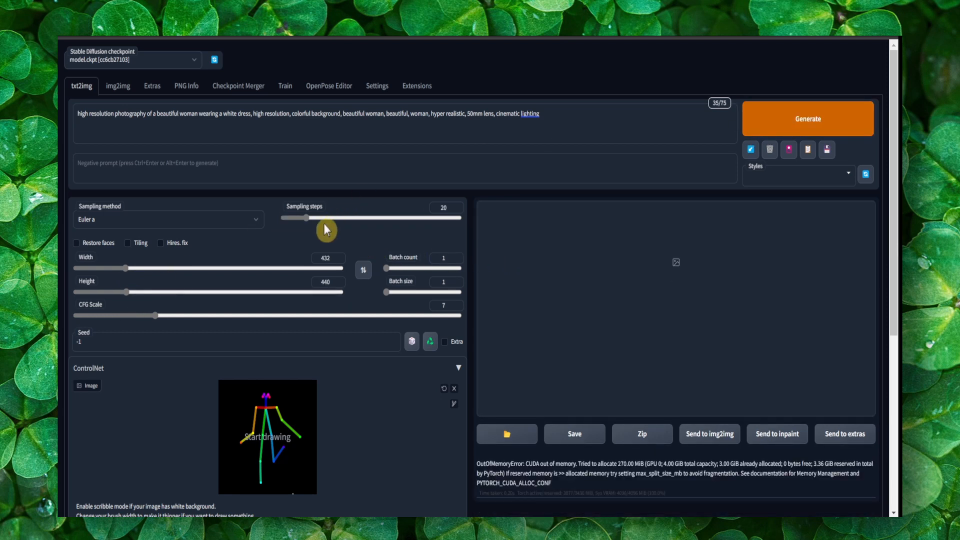
Generate an image with 15 sampling steps at a width and height of 376, and view it enlarged
left_click_drag(306, 218, 301, 220)
left_click_drag(126, 291, 118, 268)
left_click(811, 120)
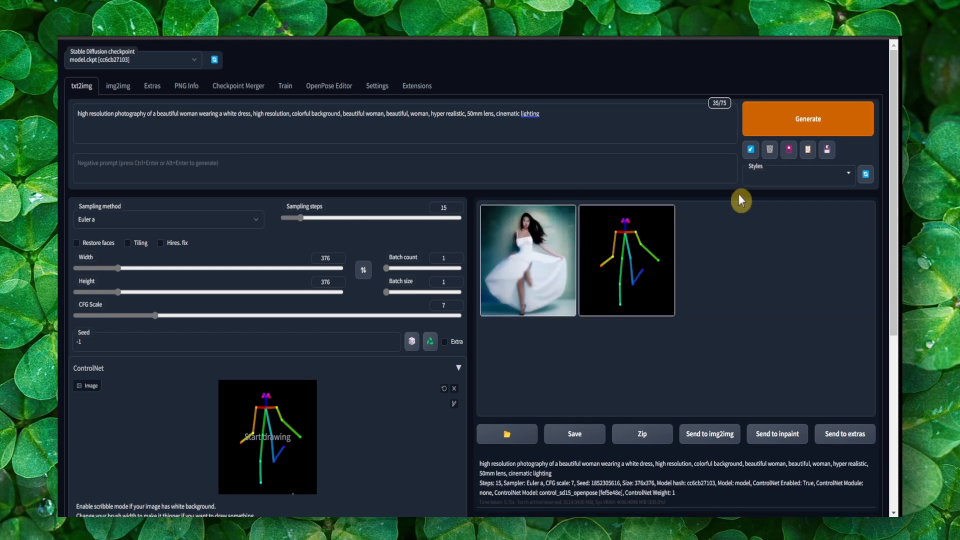
left_click(547, 257)
left_click(655, 267)
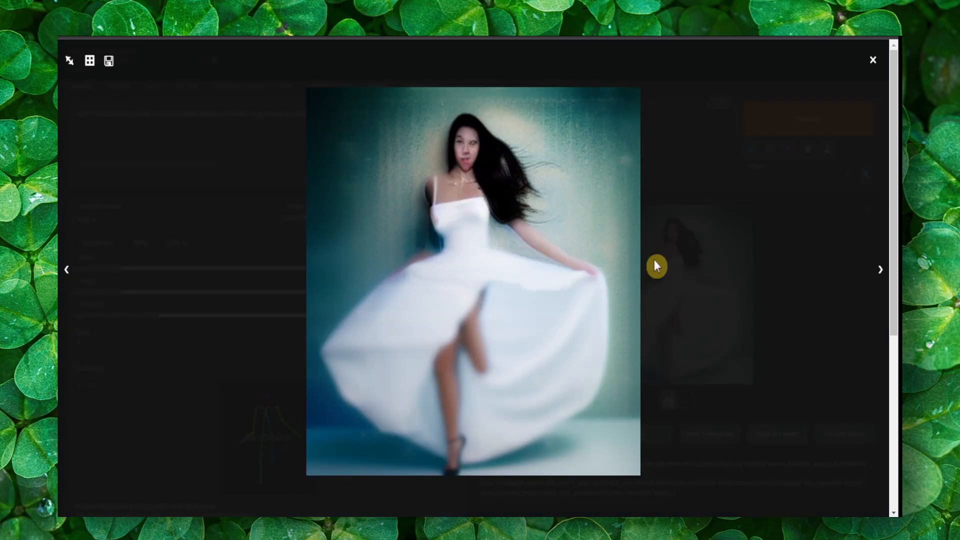
left_click(871, 65)
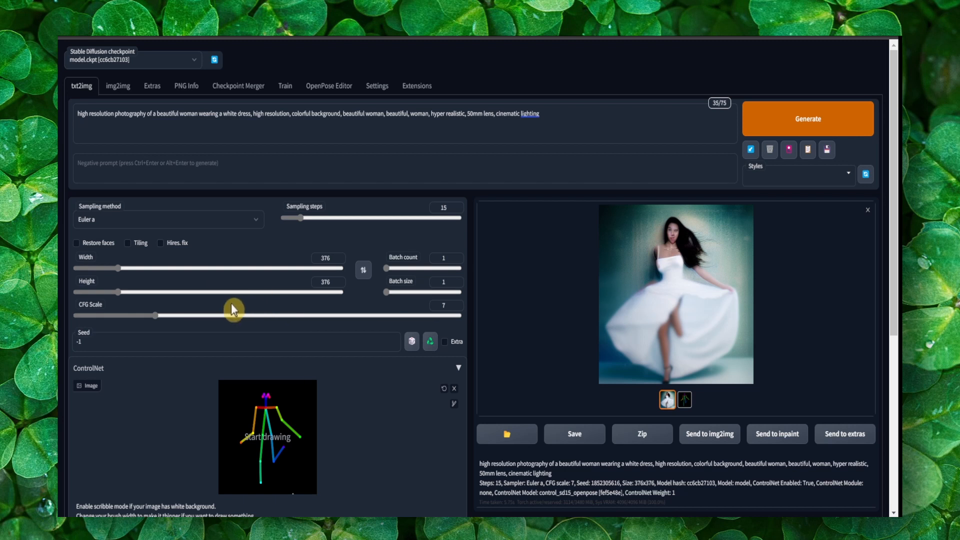
Generate another image with 12 sampling steps and the ControlNet resize mode Just Resize, and view it enlarged
left_click_drag(301, 221, 295, 219)
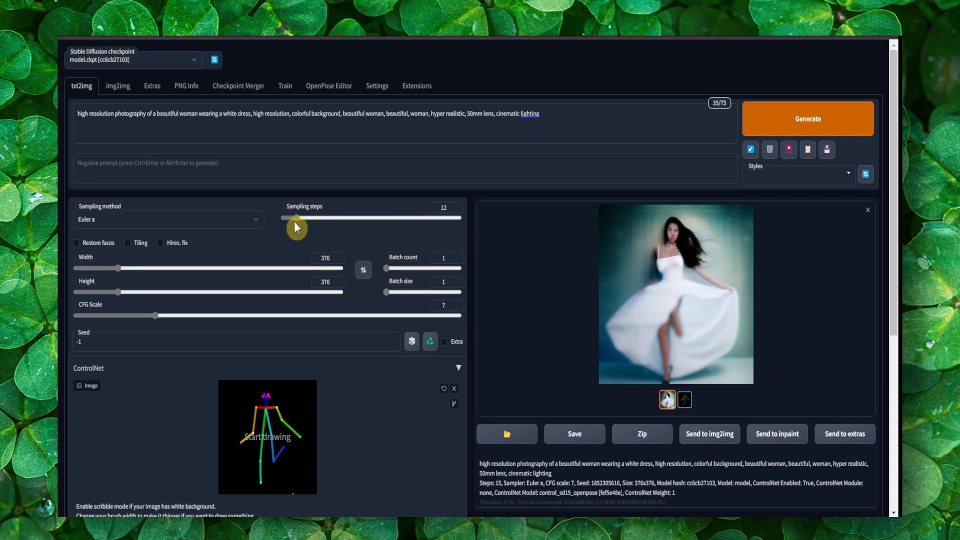
scroll(313, 242, "down", 4)
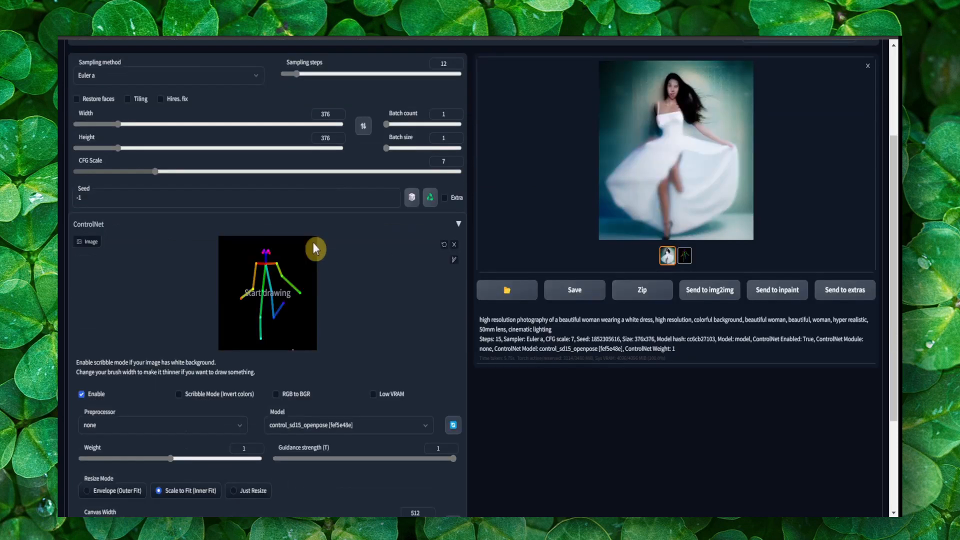
scroll(313, 243, "down", 2)
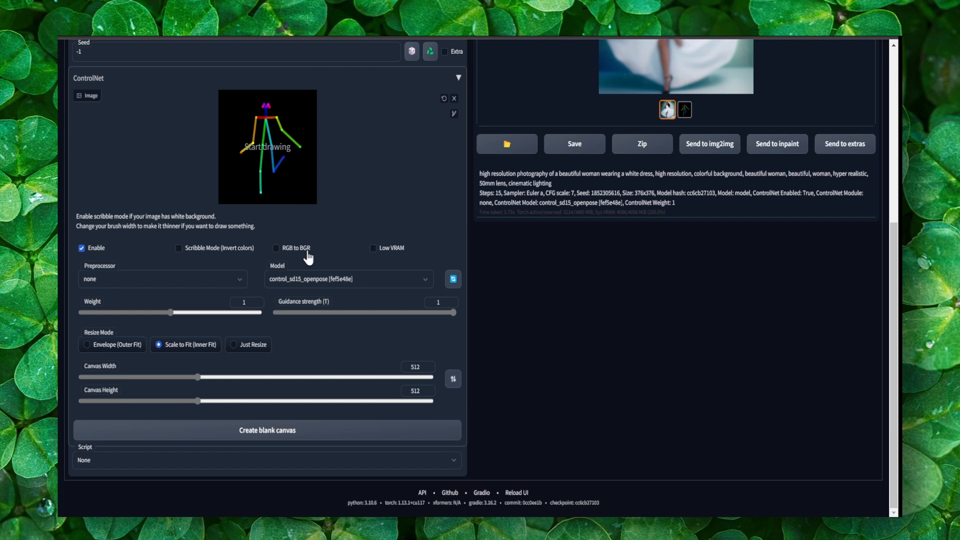
left_click(253, 345)
scroll(279, 317, "up", 6)
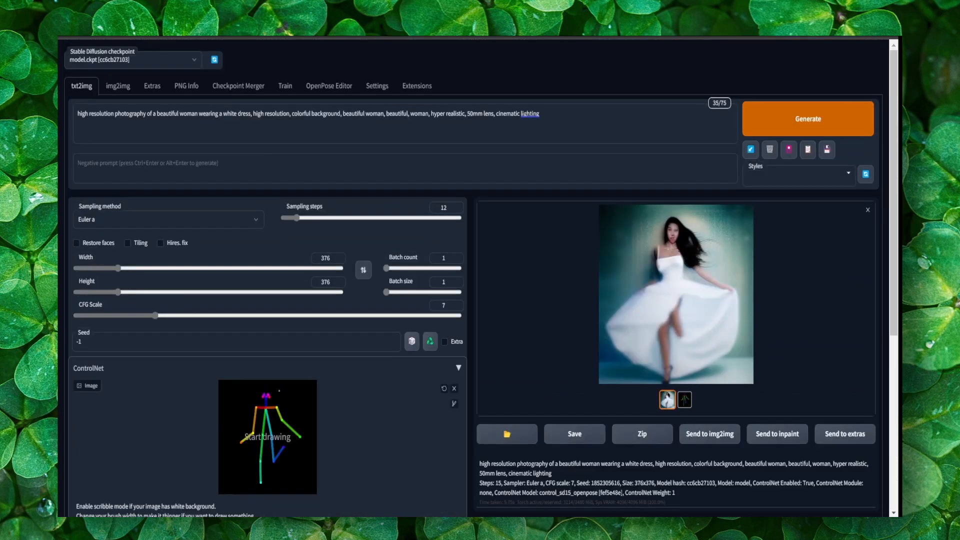
left_click(788, 134)
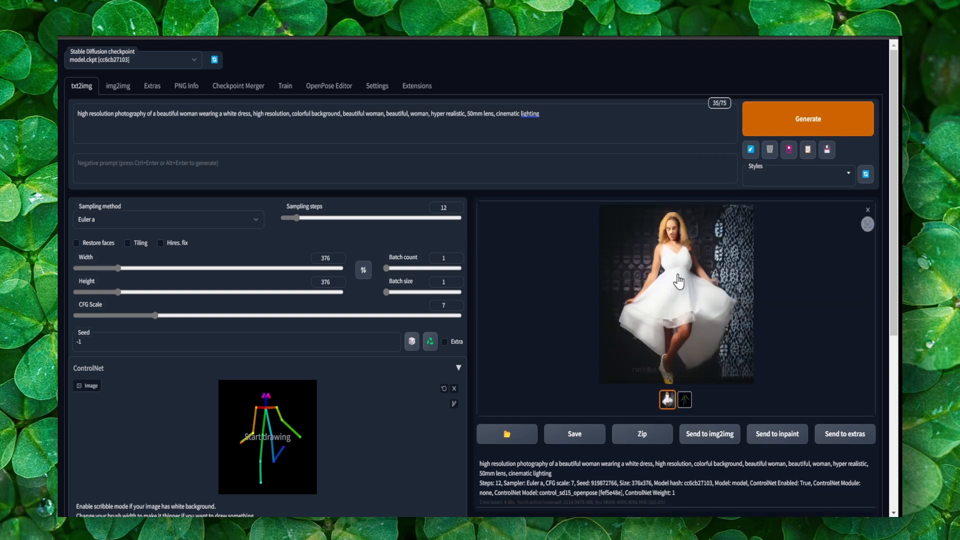
left_click(678, 275)
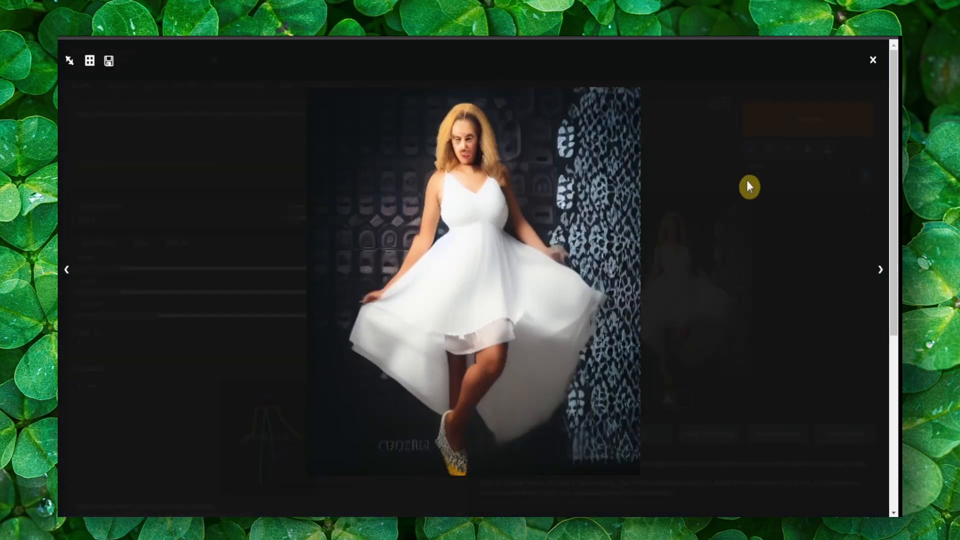
left_click(869, 63)
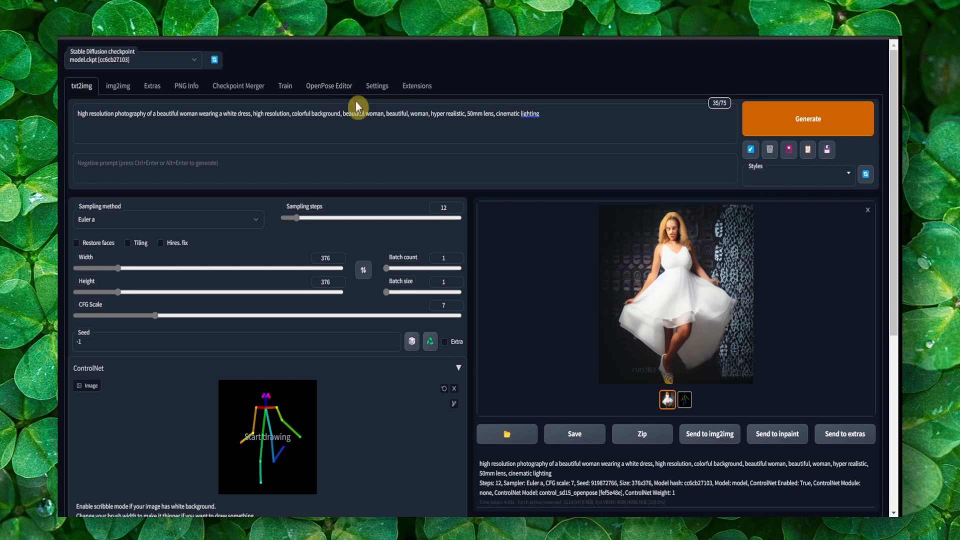
Raise the green arm of the OpenPose Editor skeleton, with the elbow at shoulder height and the hand at head height
scroll(340, 220, "down", 4)
scroll(331, 232, "up", 4)
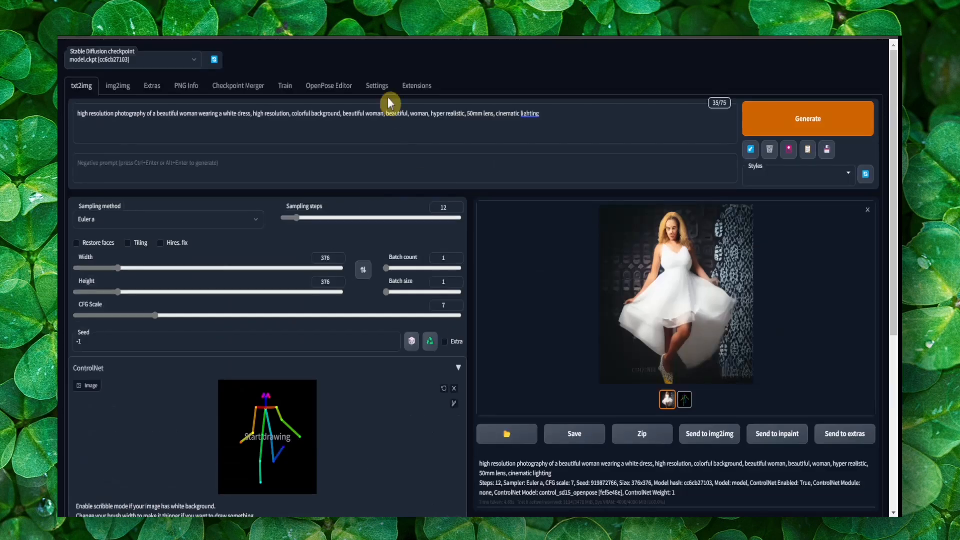
left_click(311, 90)
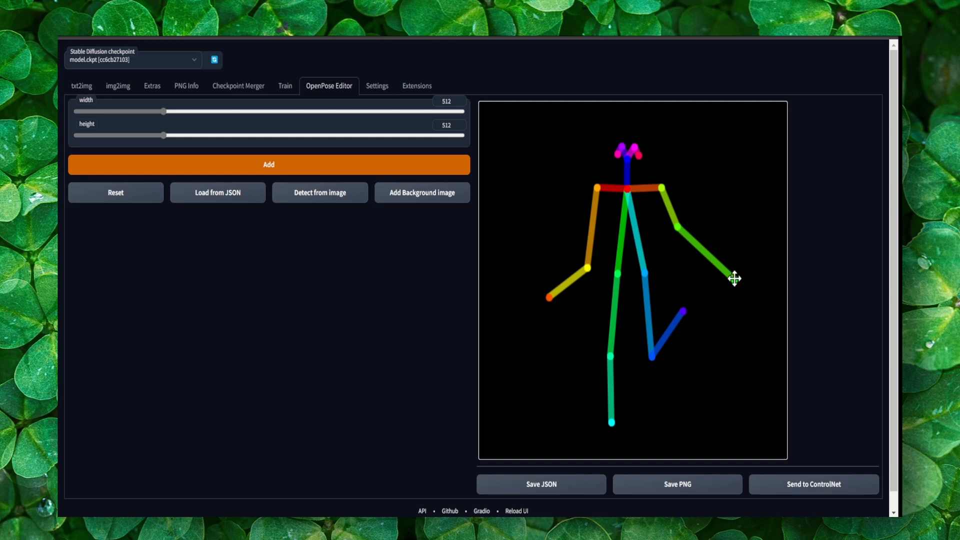
left_click_drag(733, 278, 728, 142)
left_click_drag(679, 224, 691, 185)
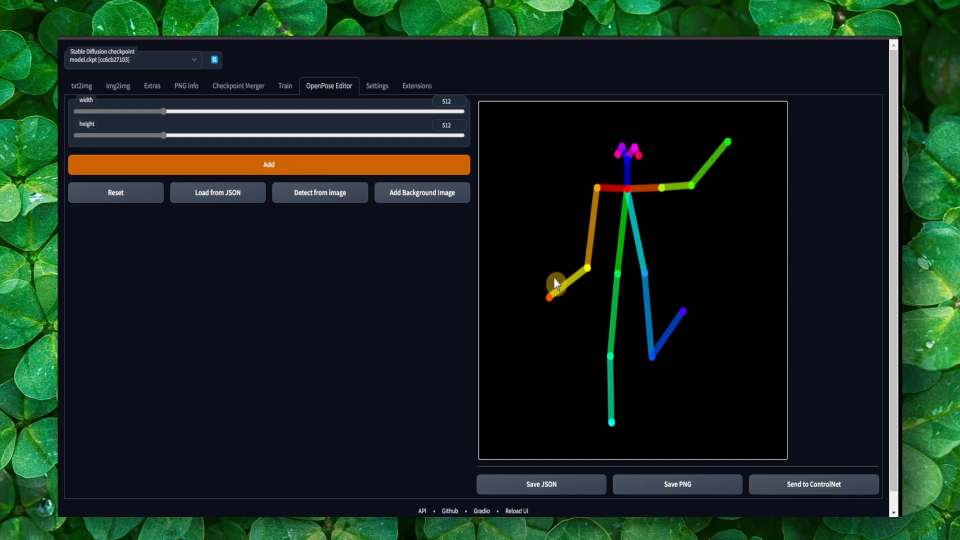
Generate a new txt2img image with the same prompt and settings, and view it enlarged
left_click(96, 92)
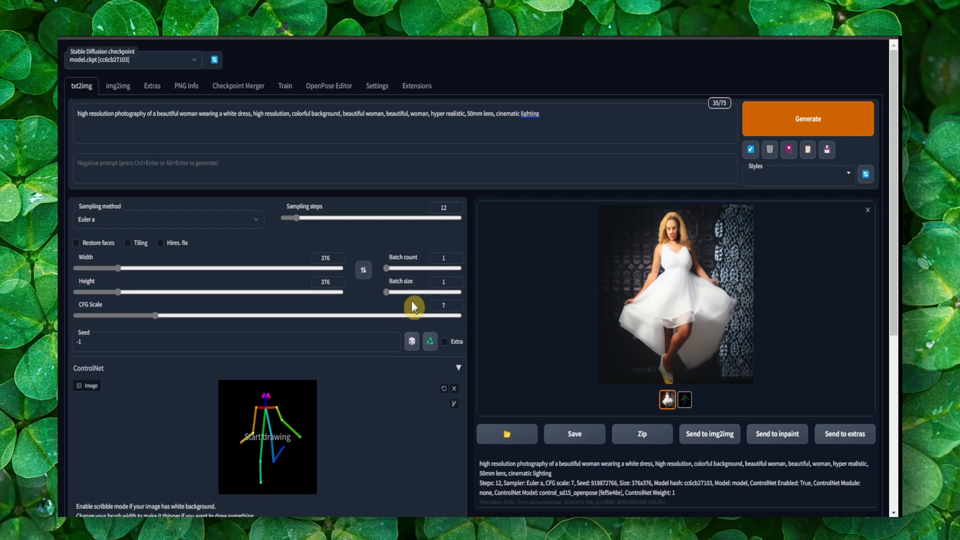
left_click(800, 131)
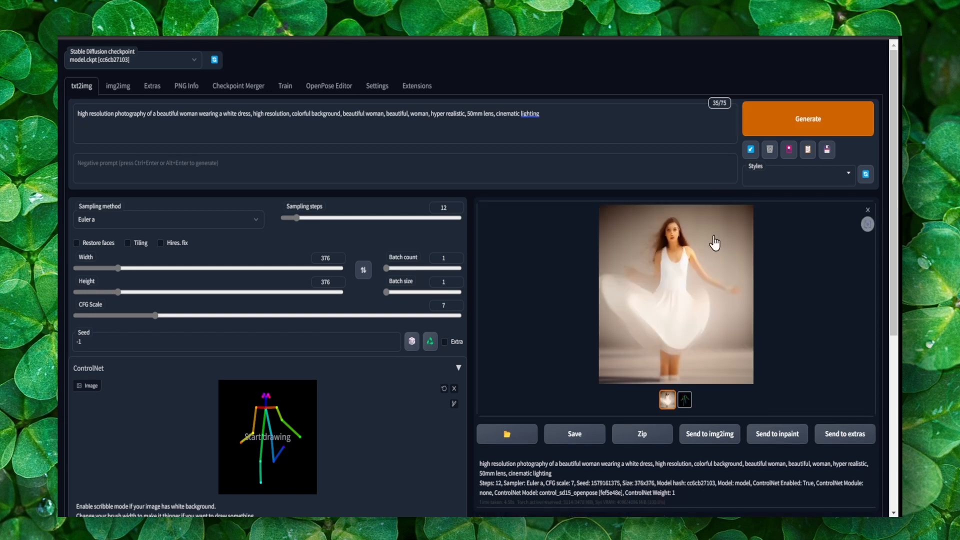
left_click(719, 255)
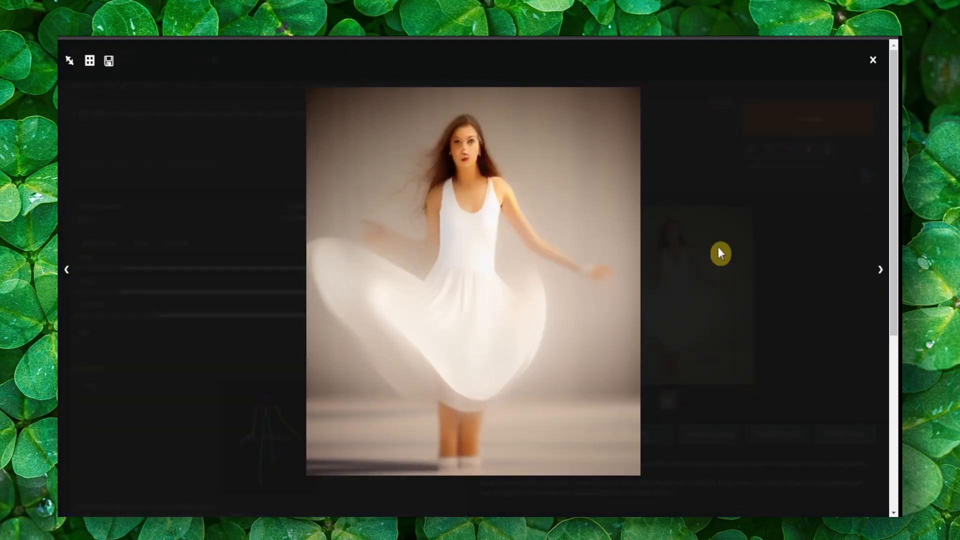
left_click(871, 70)
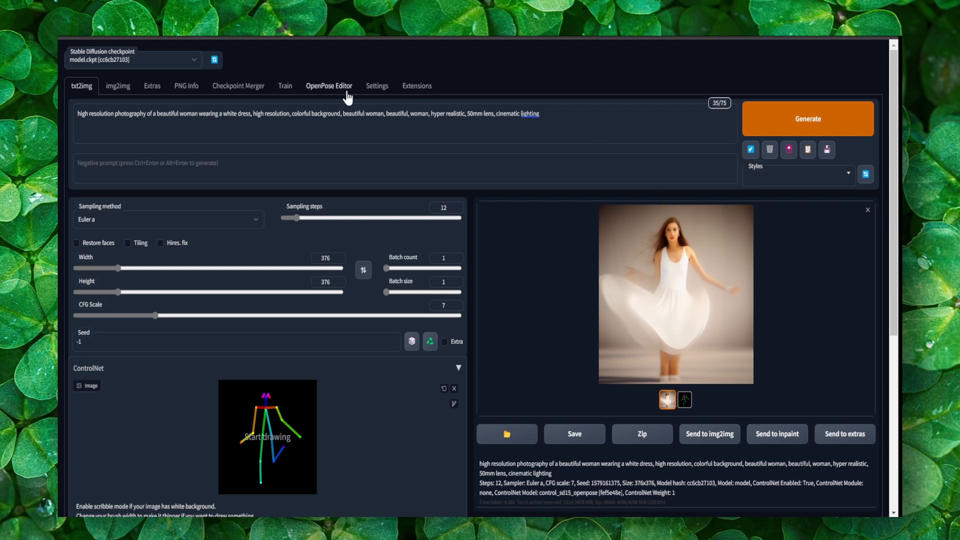
Repose the OpenPose Editor skeleton with both forearms bent upward from lowered elbows and the green leg's foot moved inward and slightly lower
left_click(329, 86)
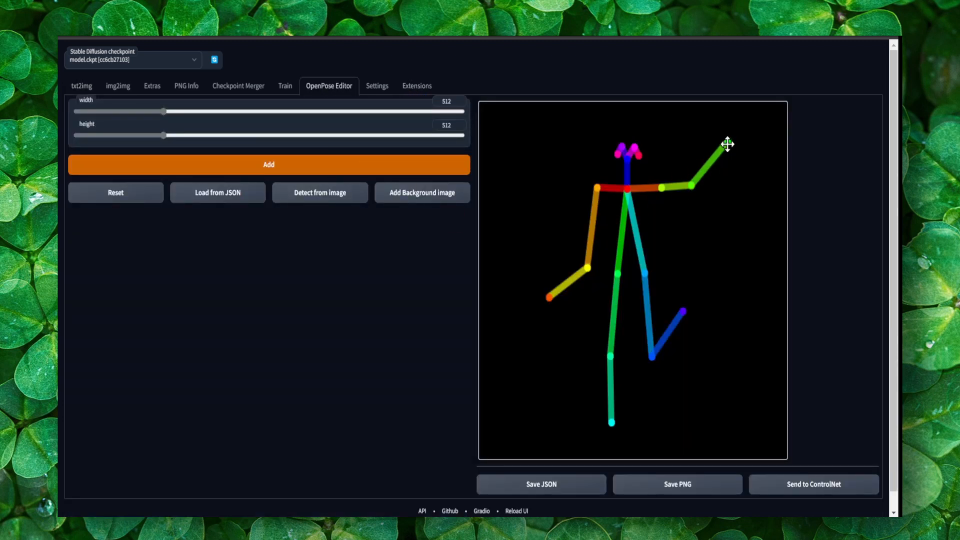
left_click_drag(726, 144, 727, 225)
left_click_drag(691, 186, 725, 198)
left_click_drag(549, 293, 536, 233)
left_click_drag(614, 424, 640, 445)
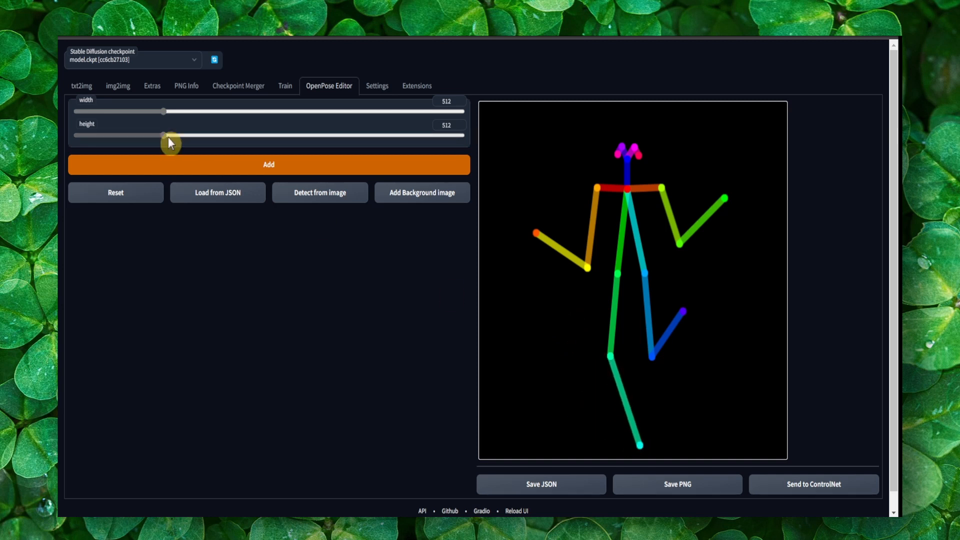
Send the edited pose to ControlNet and reword the prompt to "a beautiful man wearing a suit," with every other "woman" replaced by "man"
left_click(796, 484)
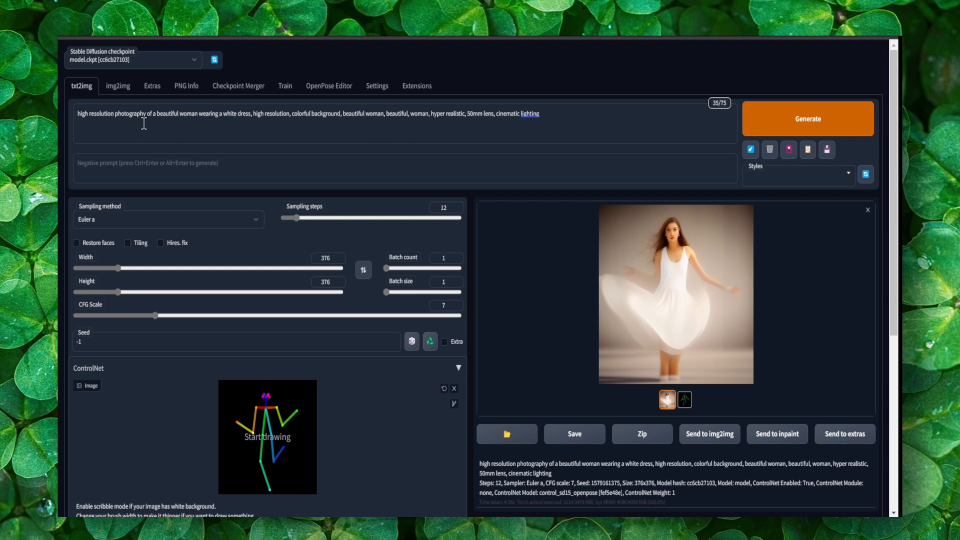
double_click(187, 117)
type("man")
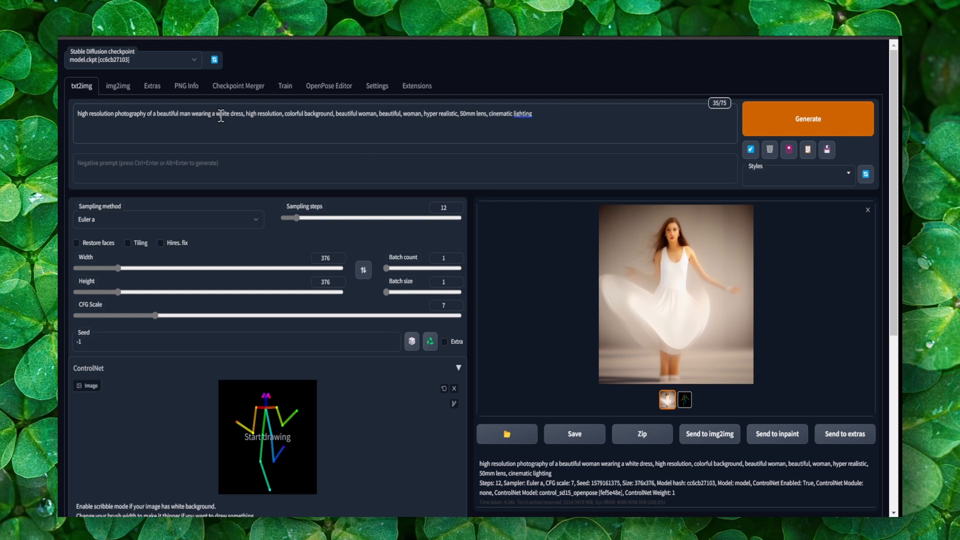
left_click_drag(217, 115, 240, 114)
left_click(244, 118)
type("suit")
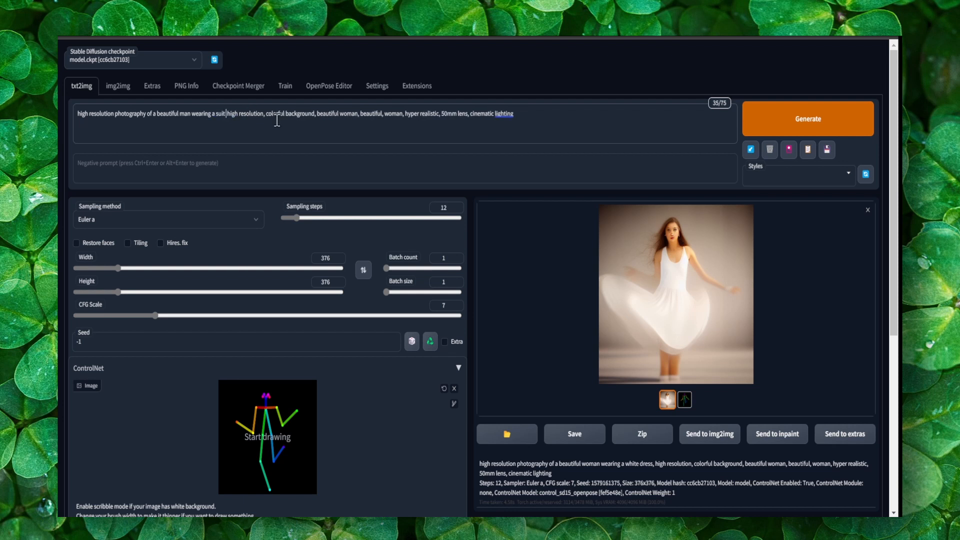
type(",")
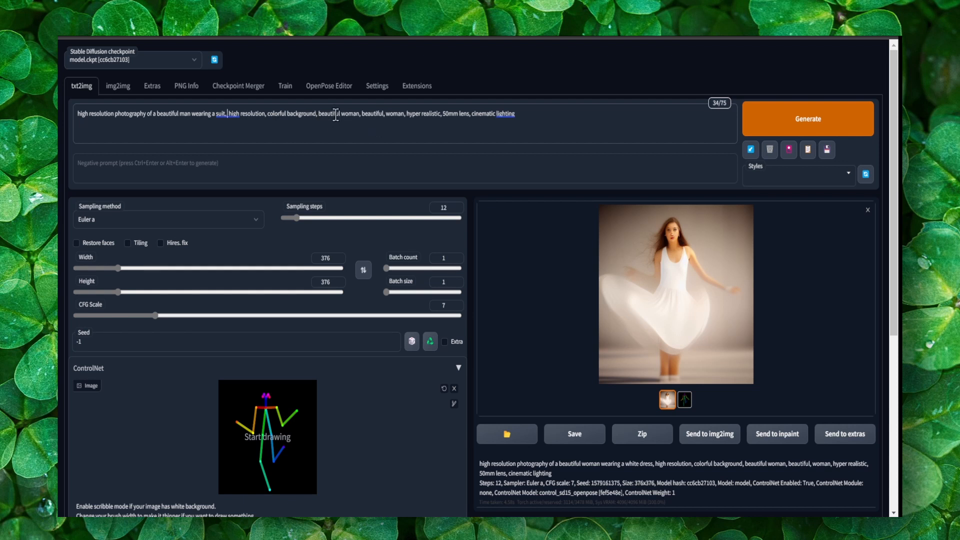
double_click(344, 114)
type("man")
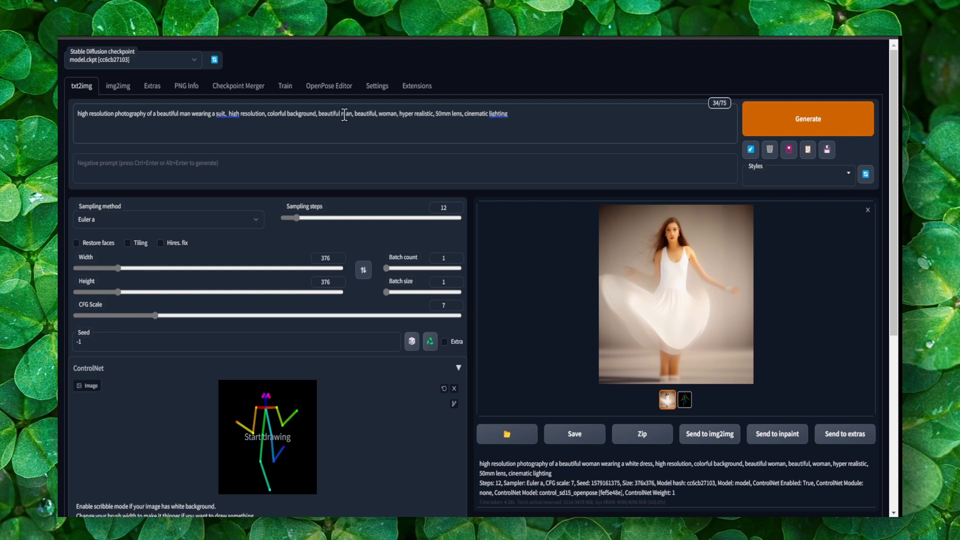
double_click(383, 114)
type("man")
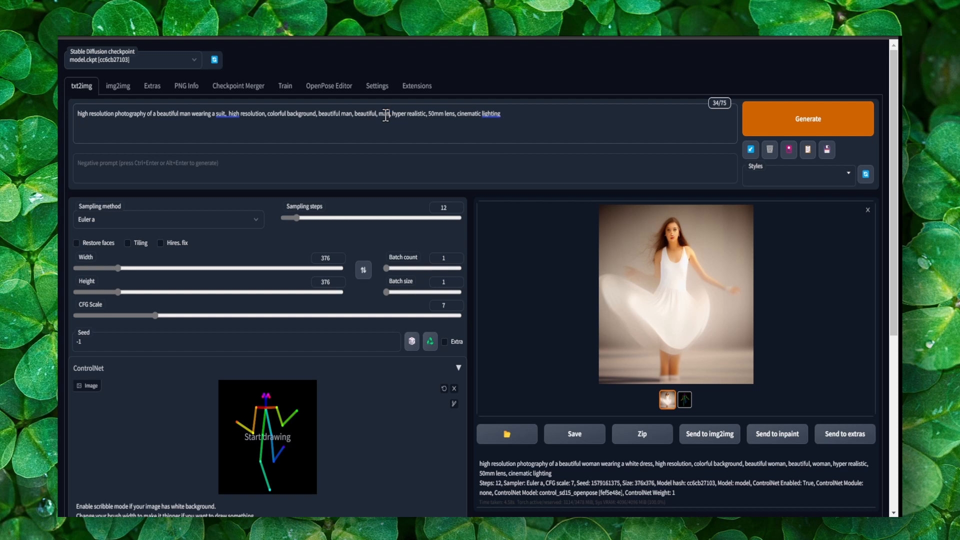
Generate a txt2img image from the man-in-a-suit prompt and view it enlarged
left_click(784, 128)
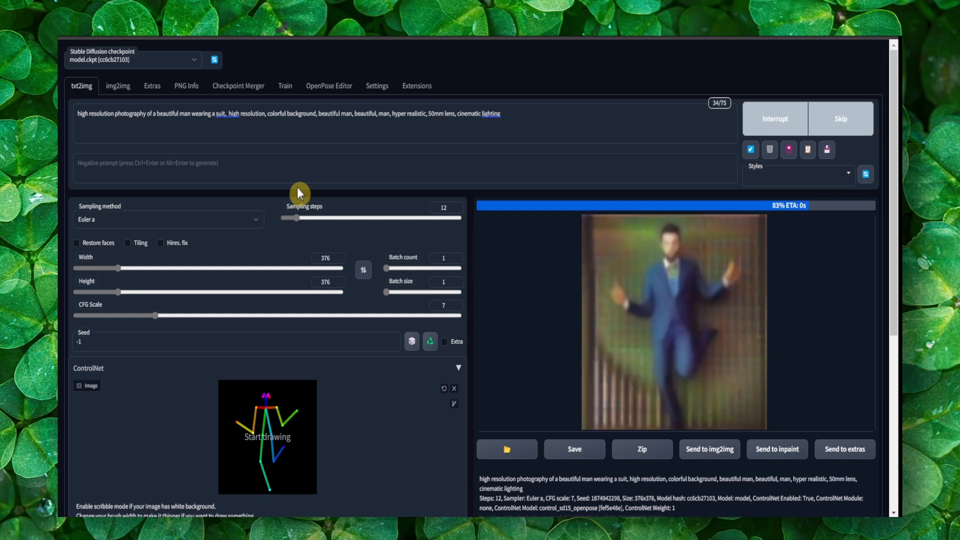
left_click(667, 268)
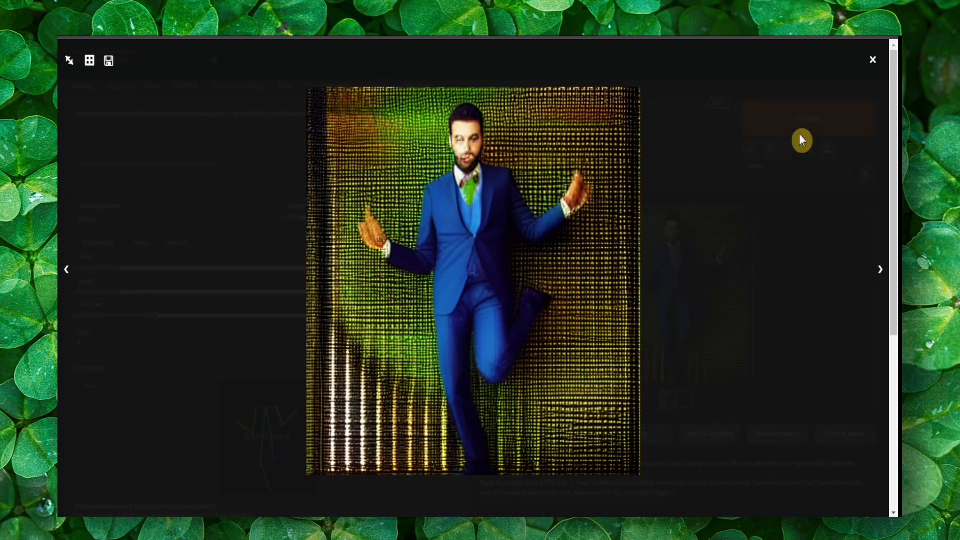
left_click(871, 72)
Restore the prompt for a beautiful woman wearing a white dress and generate a new image with the current pose
triple_click(338, 114)
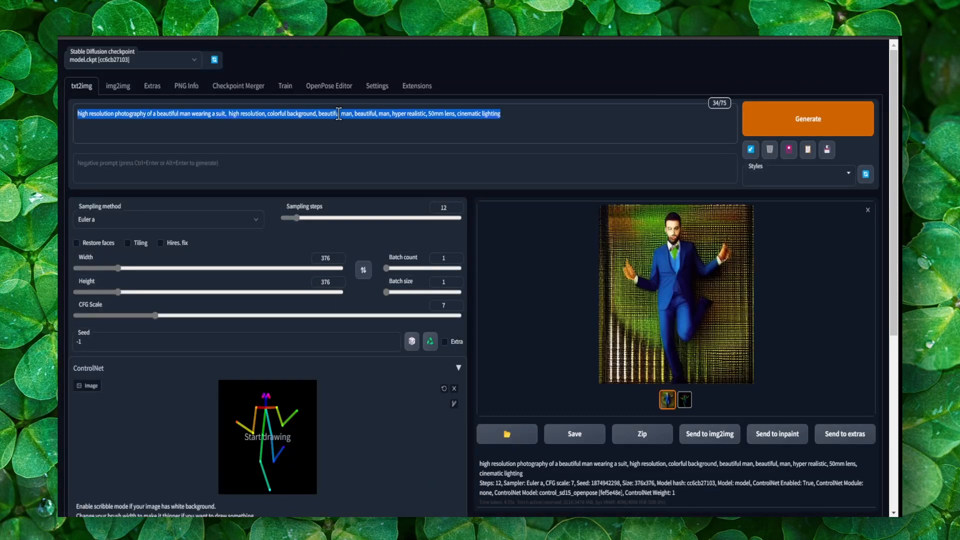
type("high resolution photography of a beautiful woman wearing a white dress, high resolution, colorful background, beautiful woman, beautiful, woman, hyper realistic, 50mm lens, cinematic lighting")
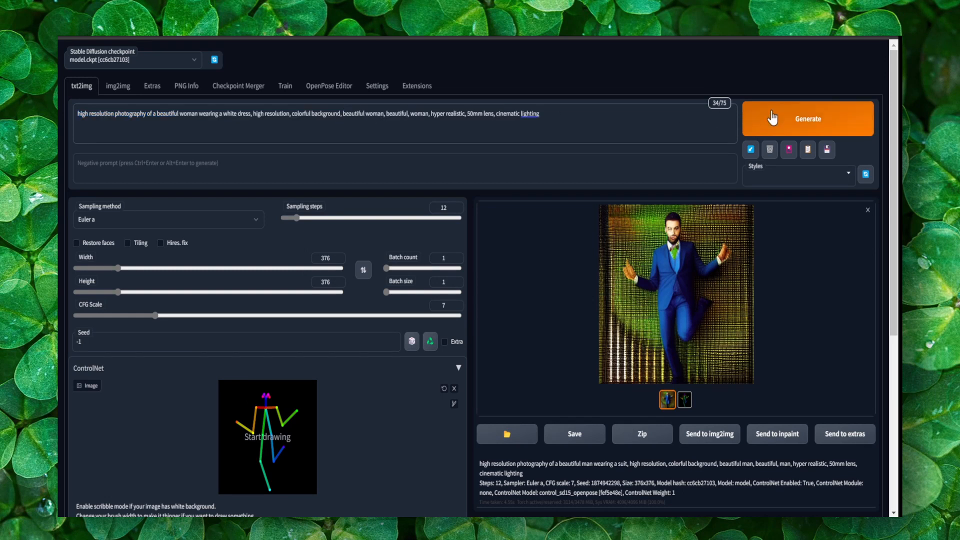
left_click(778, 118)
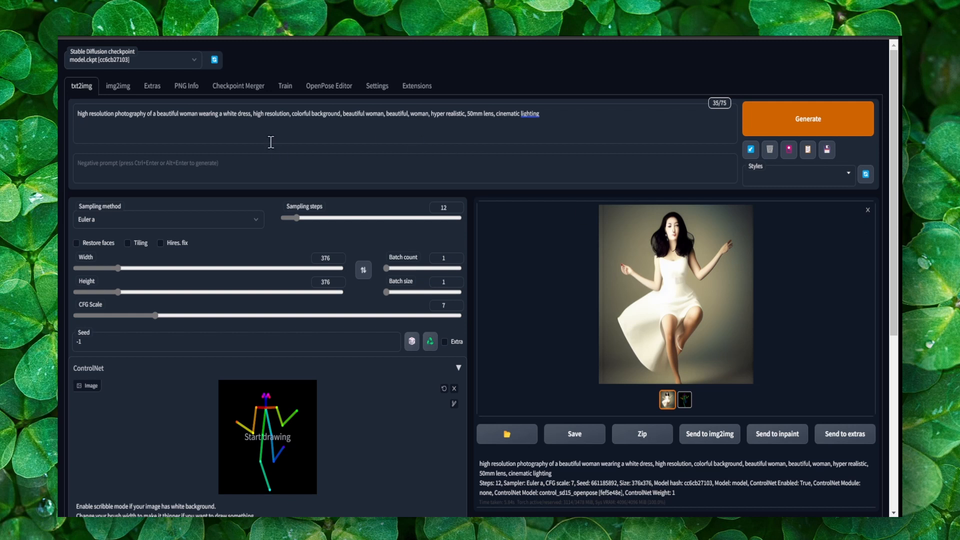
In the prompt, replace the opening "beautiful woman" with "animal" and change the next "beautiful woman" to "beautiful animal"
double_click(262, 117)
left_click(180, 124)
double_click(167, 114)
type("animal")
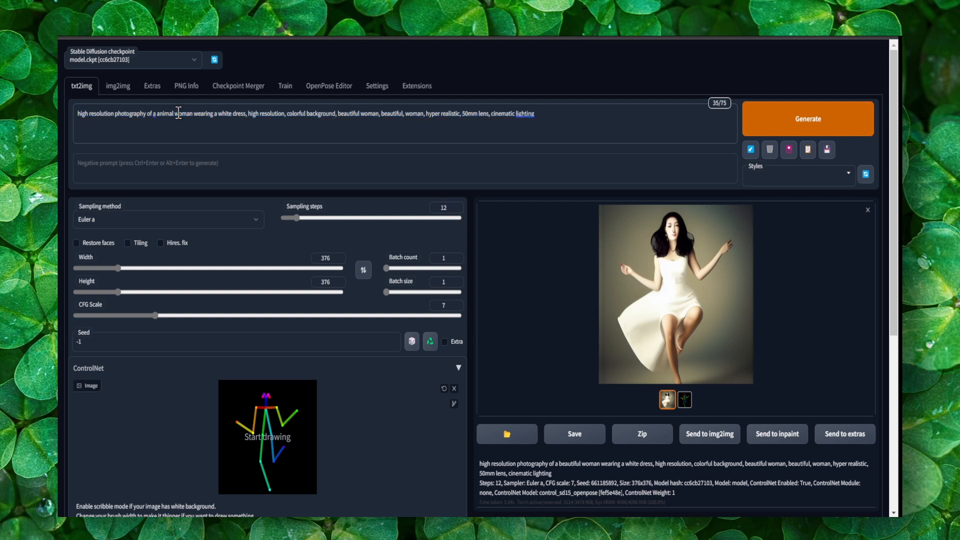
double_click(183, 114)
key("BackSpace")
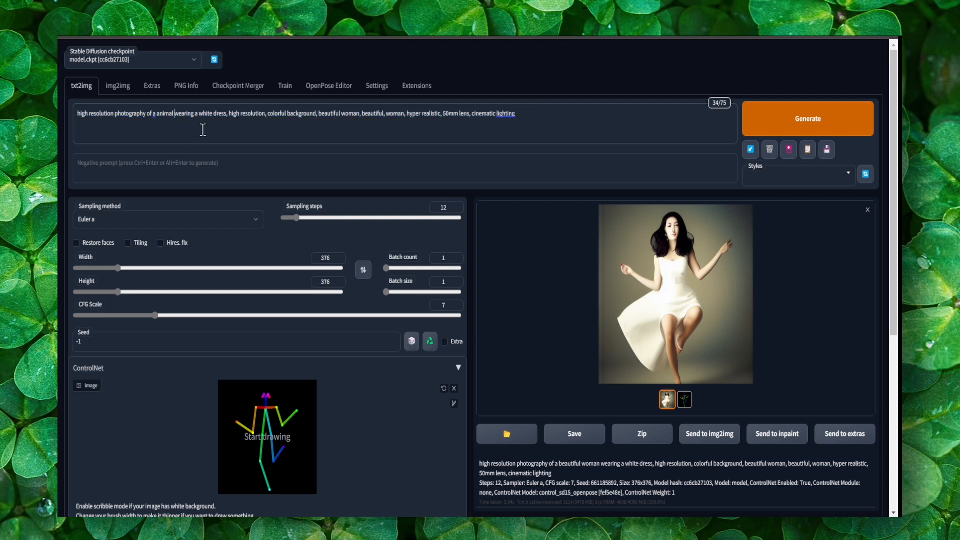
double_click(349, 114)
type("animal")
Change both "animal" mentions in the prompt to "dog", giving "a dog wearing a white dress" and "beautiful dog"
left_click(175, 114)
type("dog")
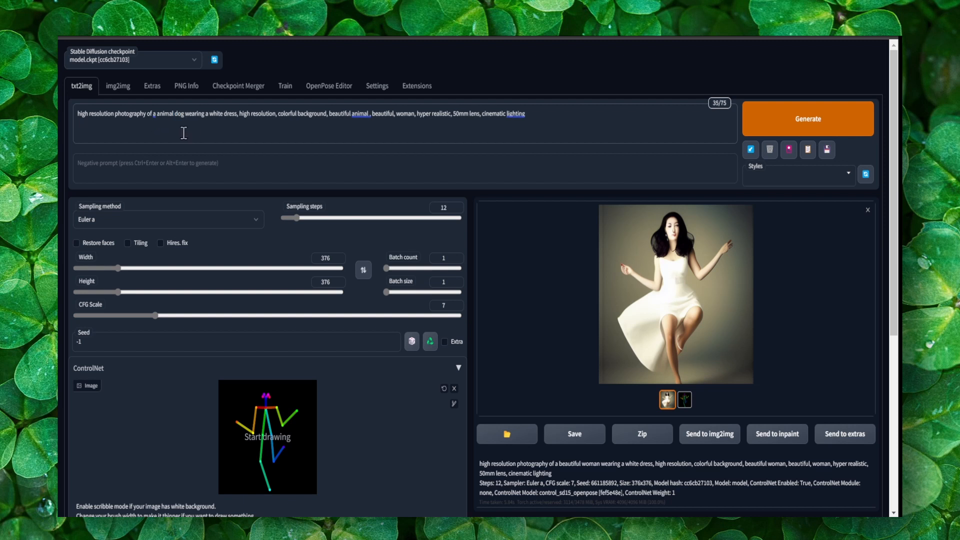
double_click(163, 118)
key("BackSpace")
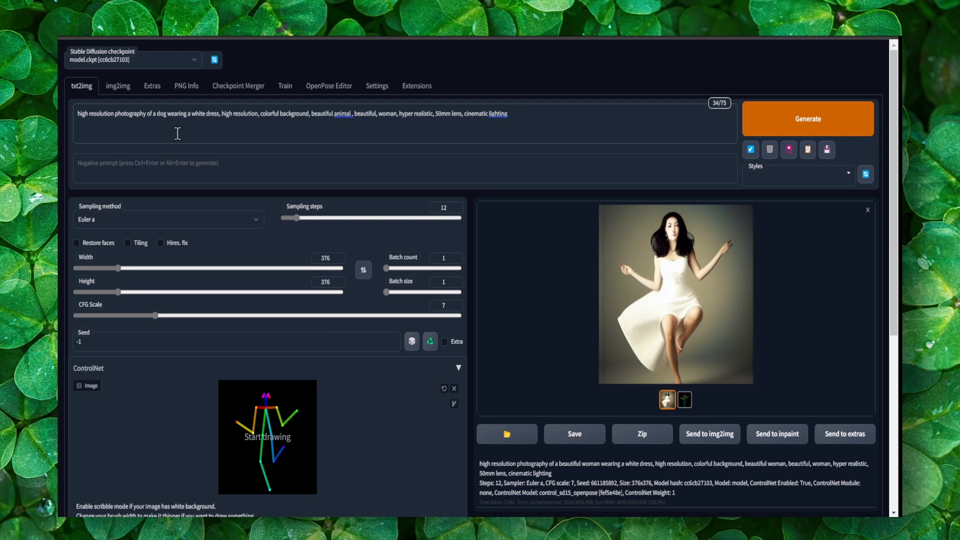
double_click(347, 114)
type("dog")
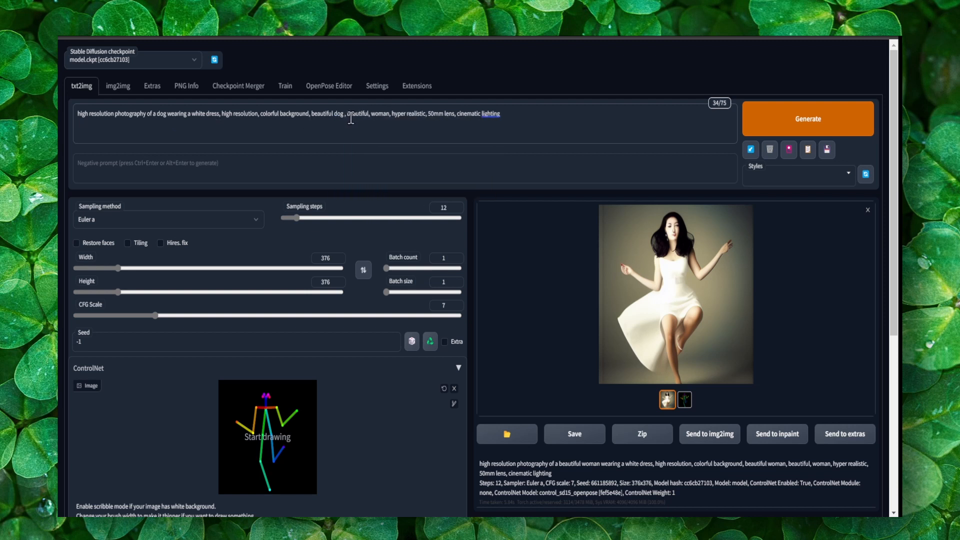
Generate an image from the prompt about a dog in a white dress and view it enlarged
left_click(786, 121)
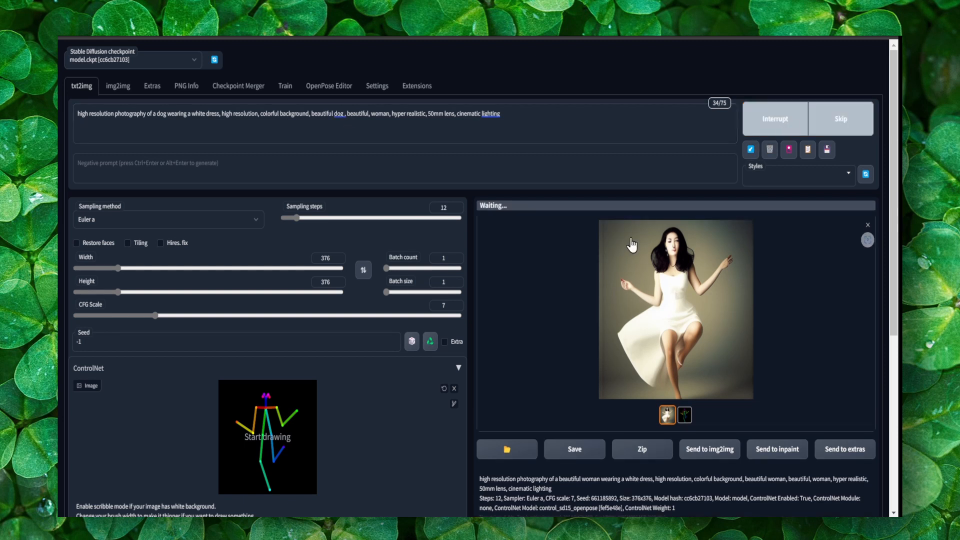
left_click(602, 235)
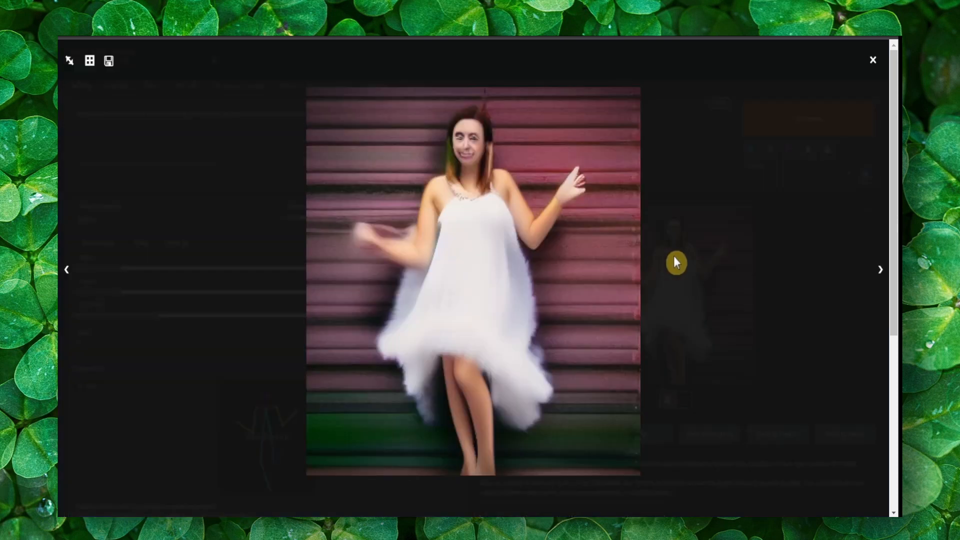
left_click(673, 256)
Replace the remaining "woman" in the prompt with "dog" and generate another image
double_click(380, 115)
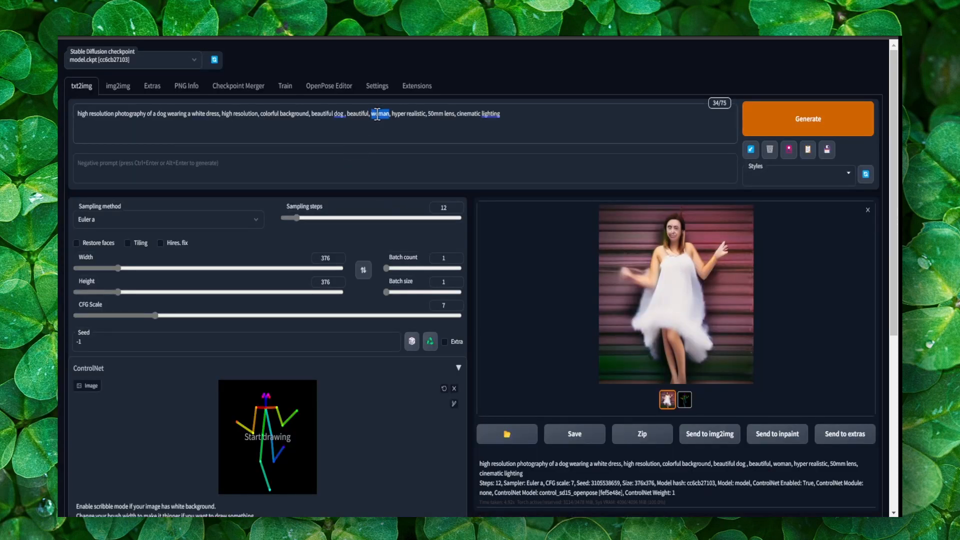
triple_click(382, 116)
double_click(385, 116)
type("dog")
left_click(780, 120)
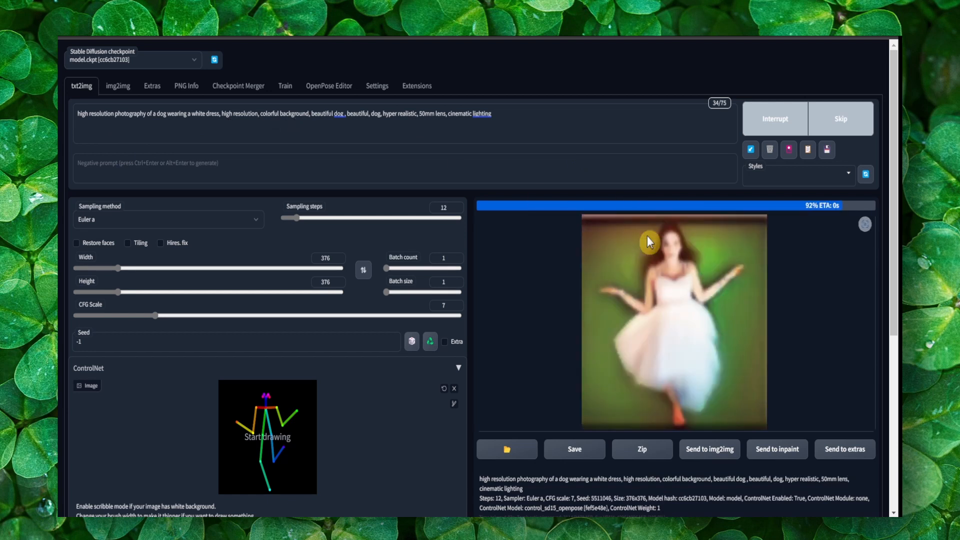
left_click(761, 242)
left_click(760, 242)
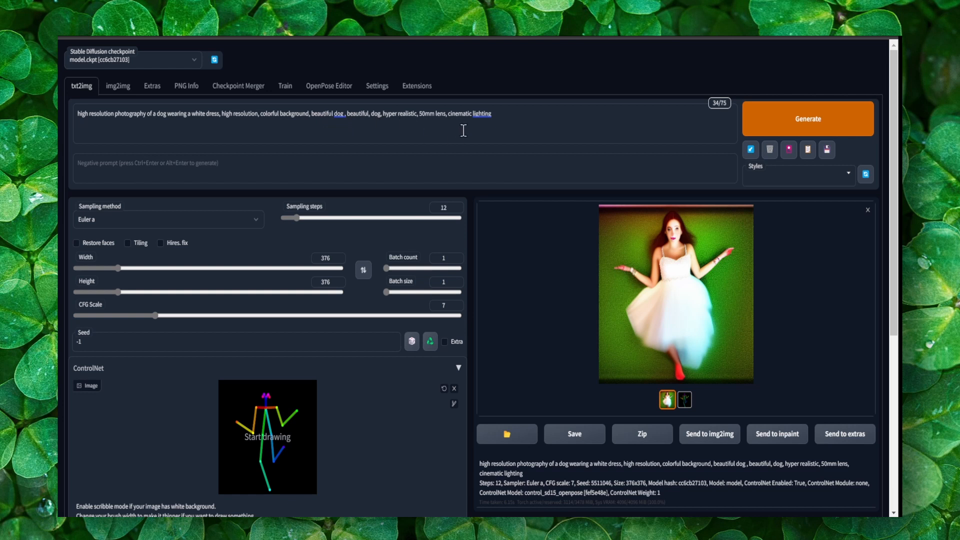
Replace the whole prompt with "dog", generate an image and view it enlarged
left_click(519, 118)
left_click_drag(520, 118, 80, 114)
key("BackSpace")
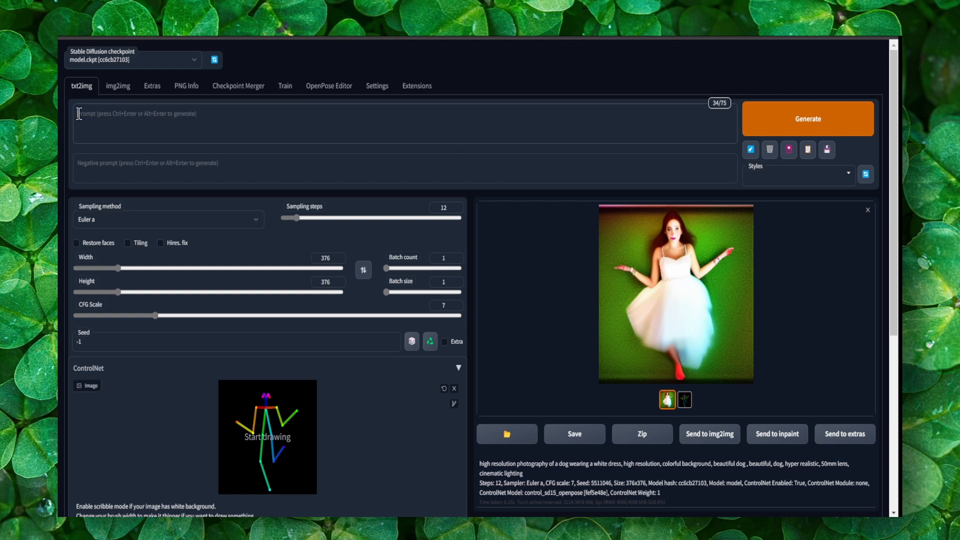
type("dog")
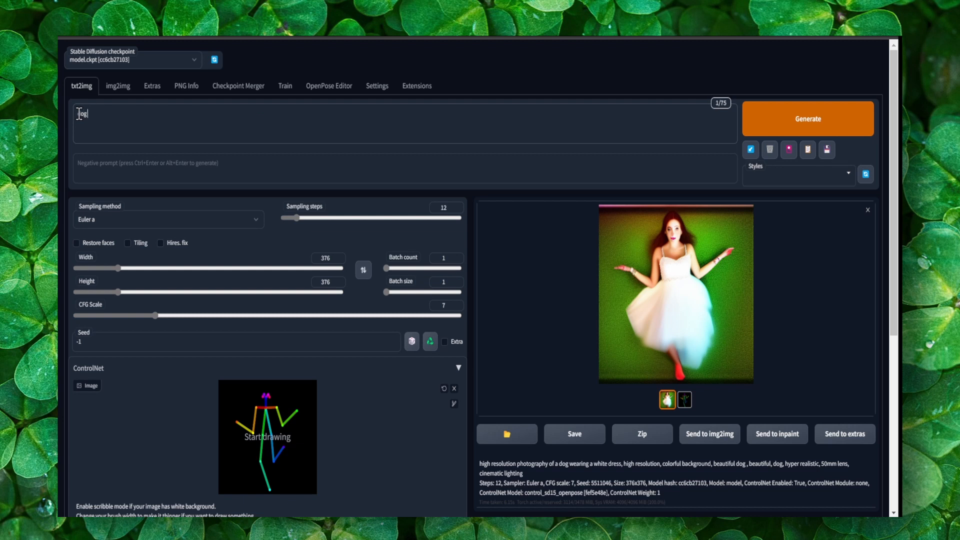
left_click(807, 116)
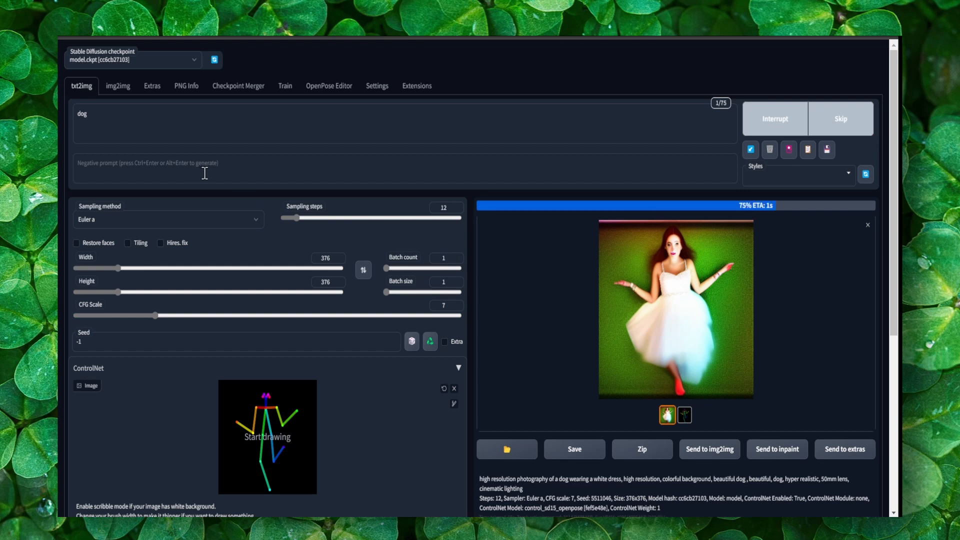
left_click(633, 339)
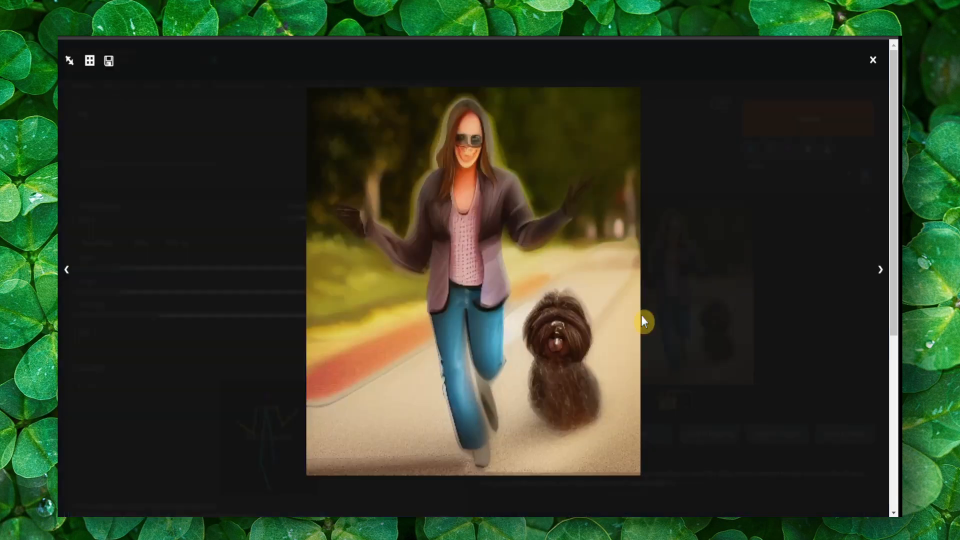
left_click(682, 307)
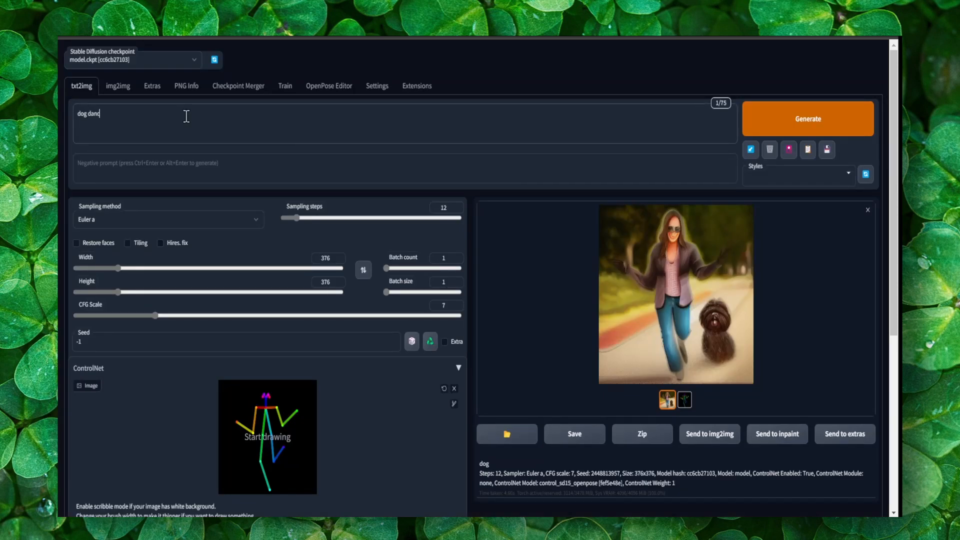
Generate an image from the prompt "dog dancing" and view it enlarged
left_click(783, 117)
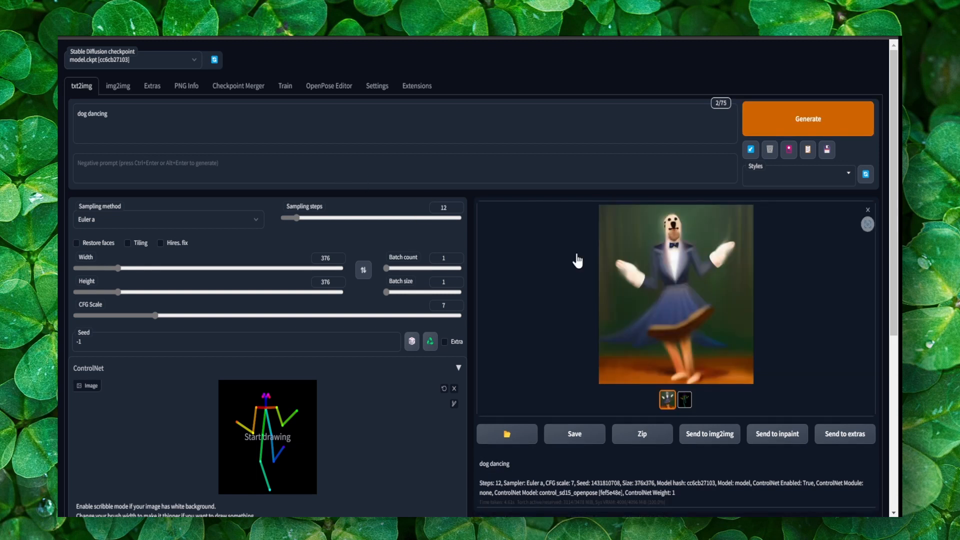
left_click(705, 288)
left_click(700, 283)
left_click(700, 289)
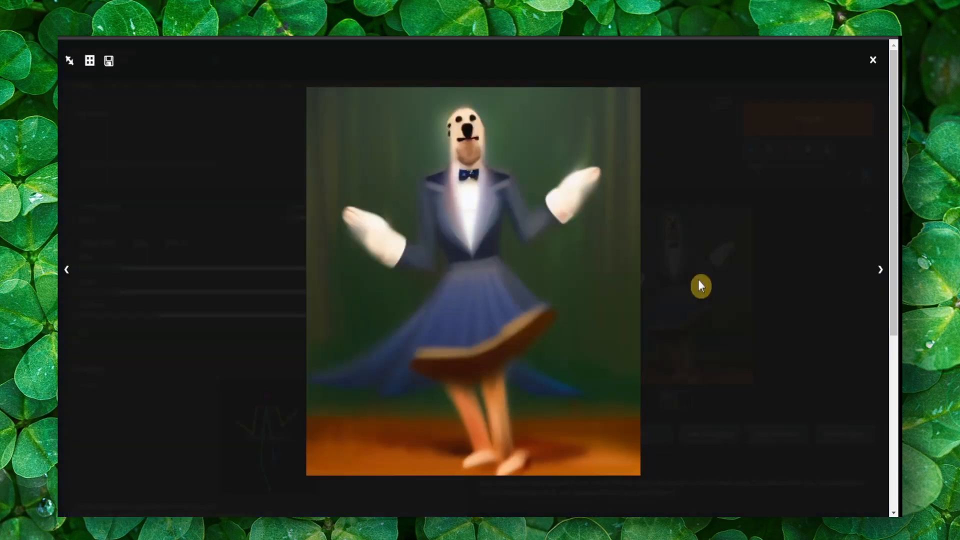
left_click(699, 281)
left_click(690, 279)
left_click(655, 270)
left_click(652, 278)
left_click(652, 273)
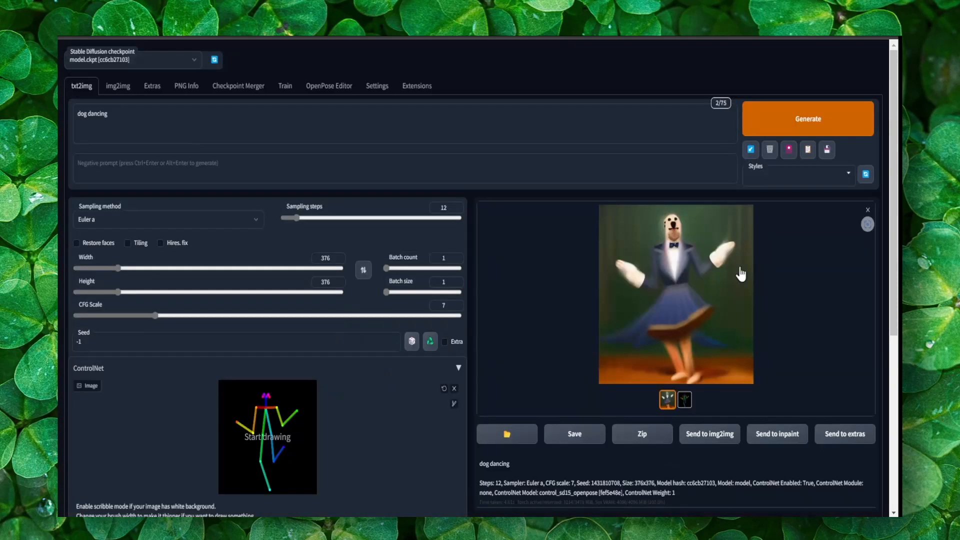
left_click(694, 270)
left_click(699, 269)
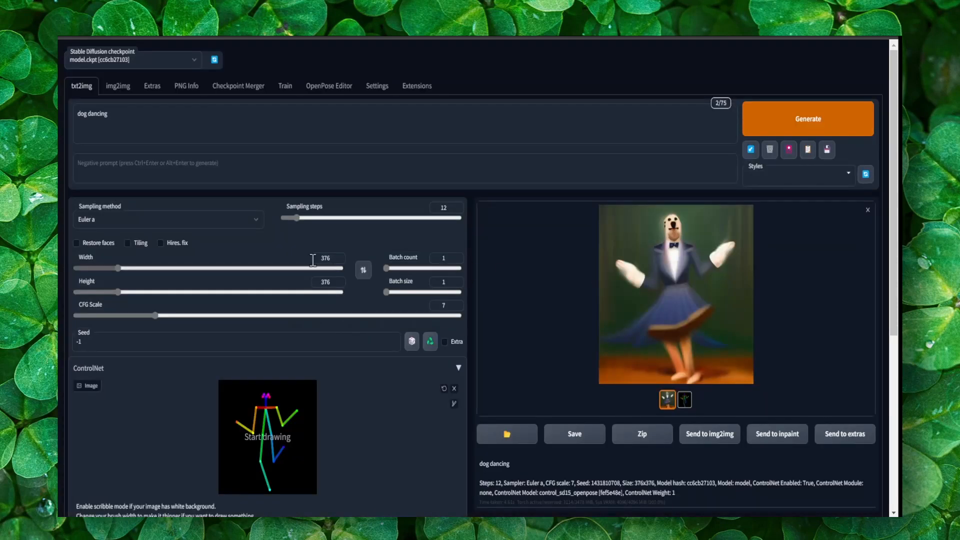
Generate two more images from the "dog dancing" prompt with the same settings, viewing each one enlarged
left_click(799, 129)
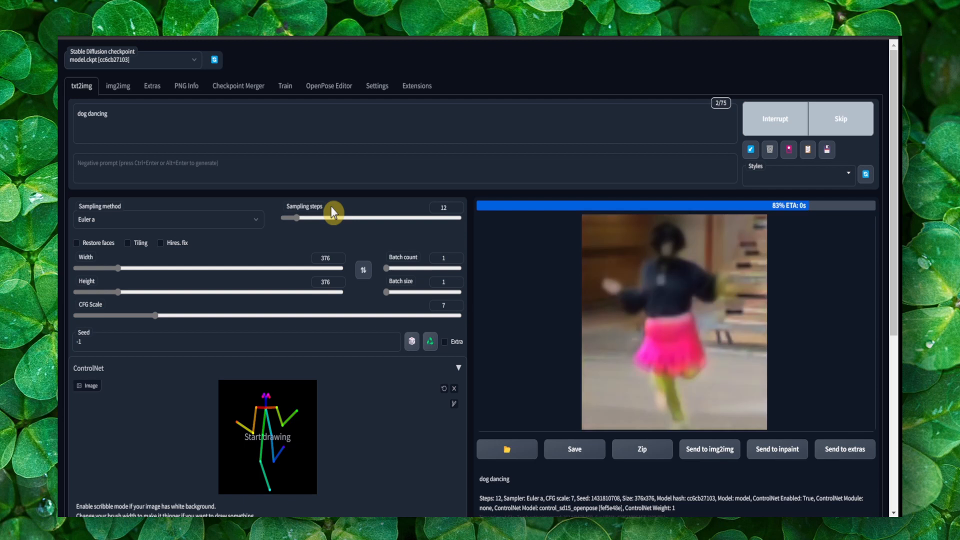
left_click(594, 287)
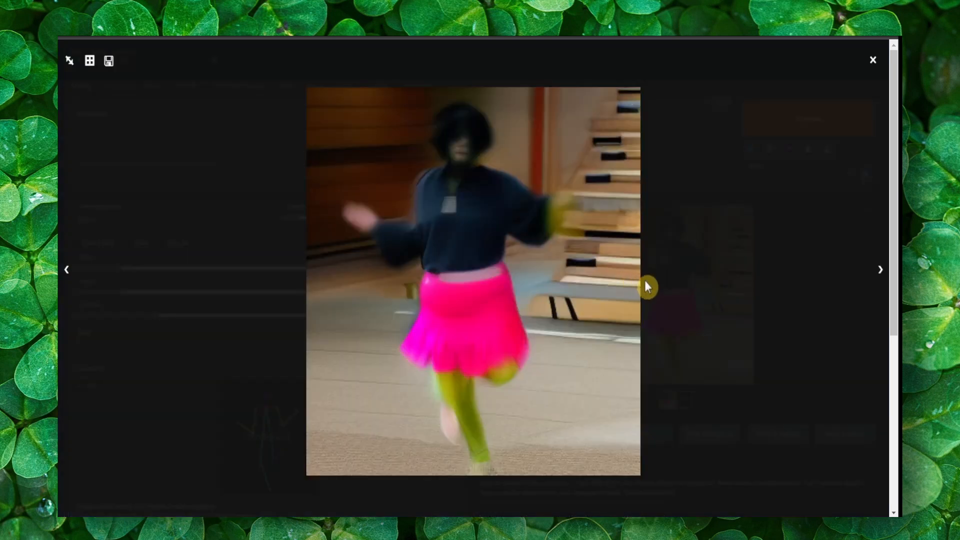
left_click(704, 284)
left_click(828, 115)
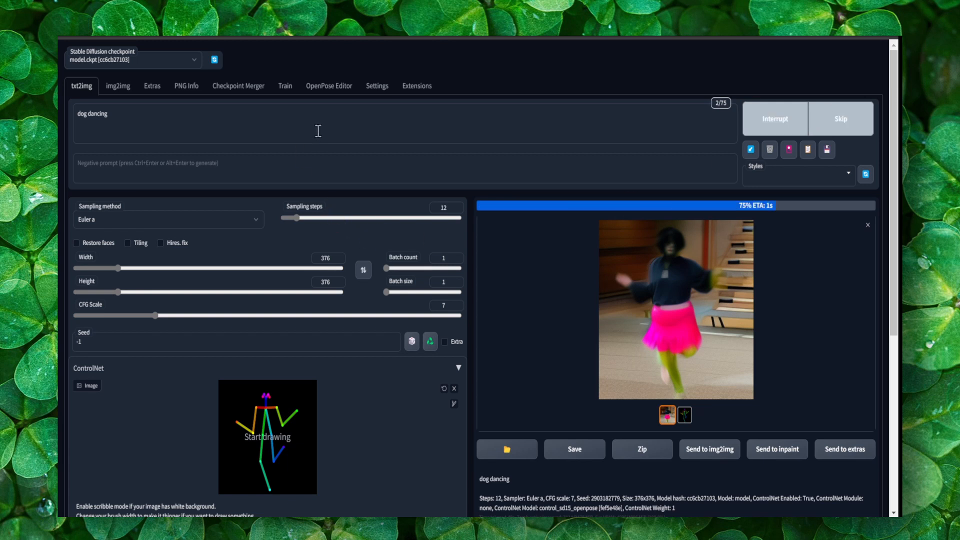
left_click(691, 236)
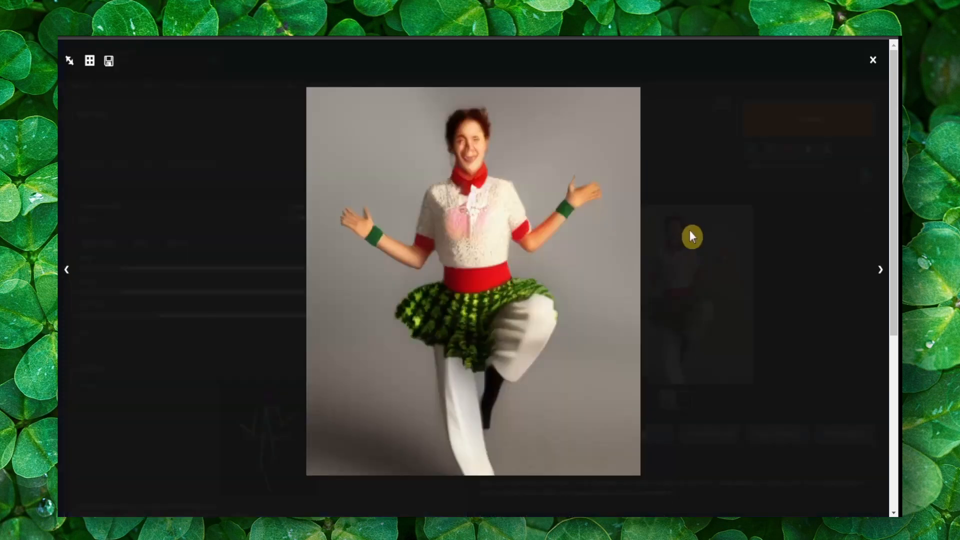
left_click(735, 225)
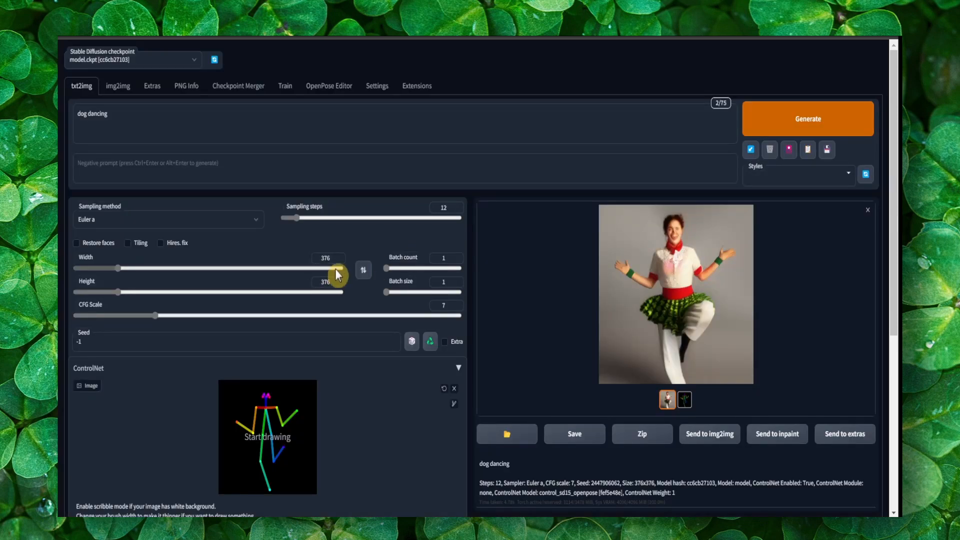